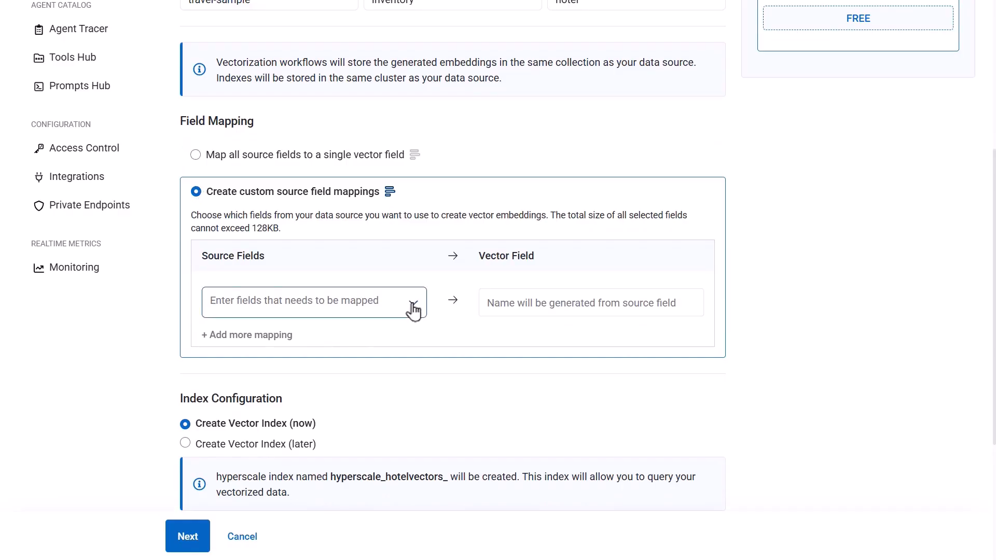
Map the description, name and reviews source fields to the vector field vector_description_reviews_fields and continue to the embedding model selection
left_click(413, 307)
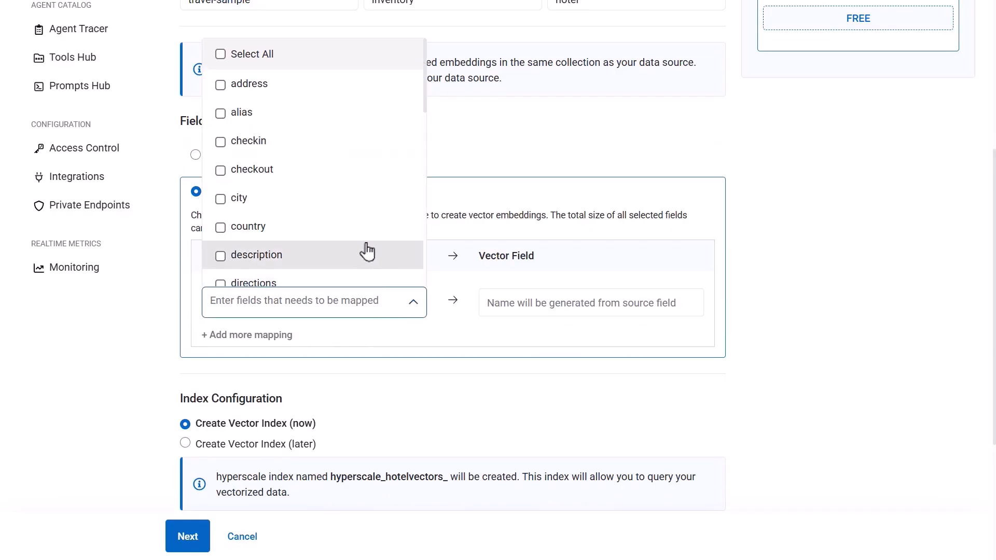
left_click(233, 261)
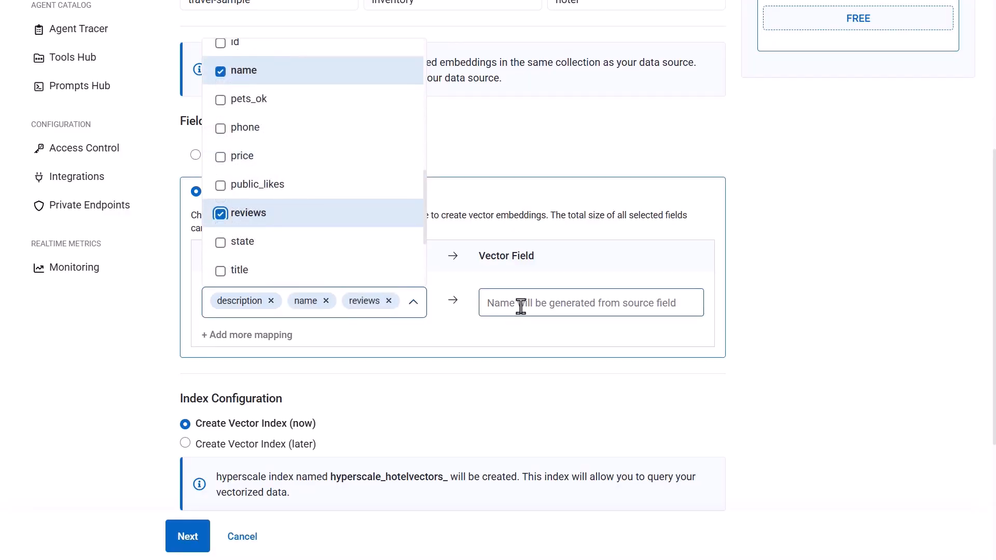
left_click(520, 307)
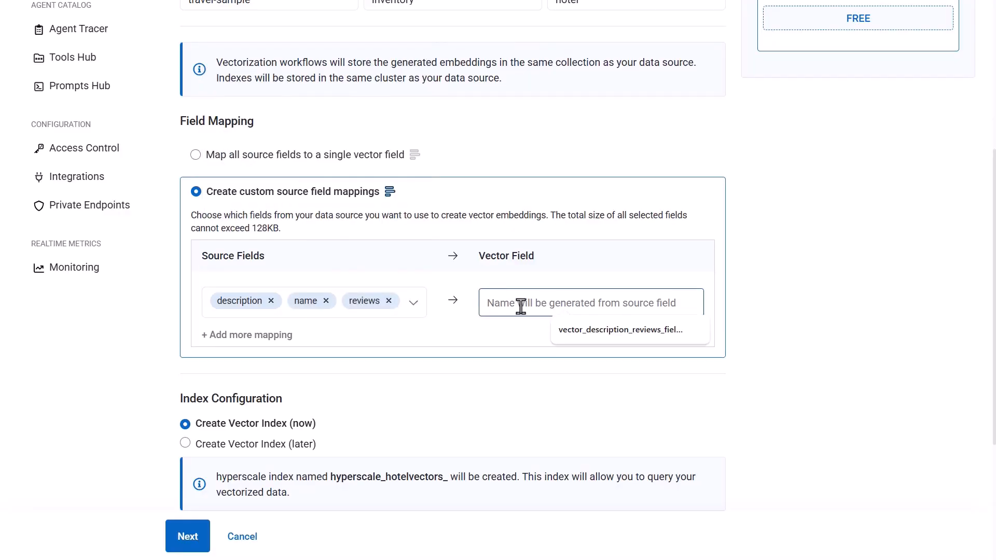
left_click(609, 335)
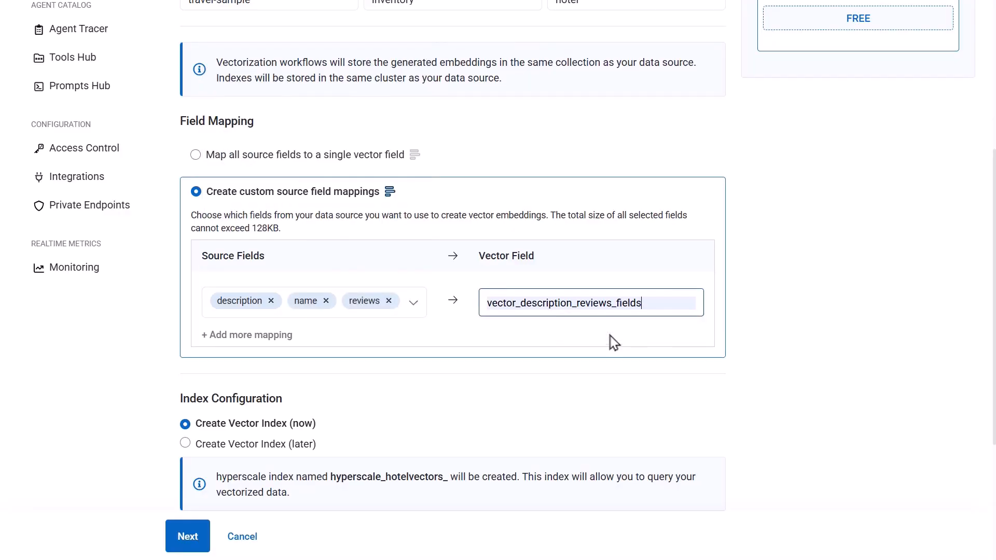
scroll(687, 444, "down", 4)
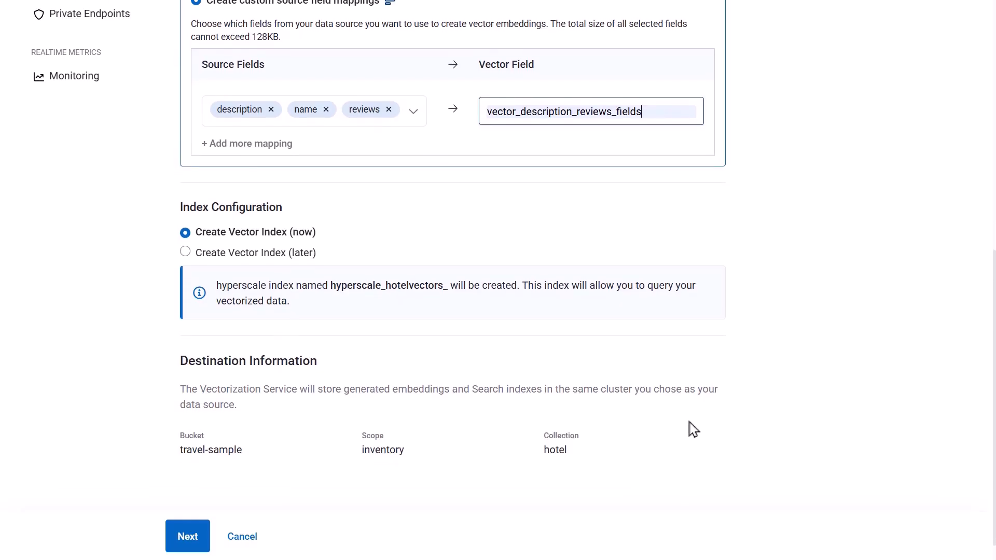
left_click(192, 539)
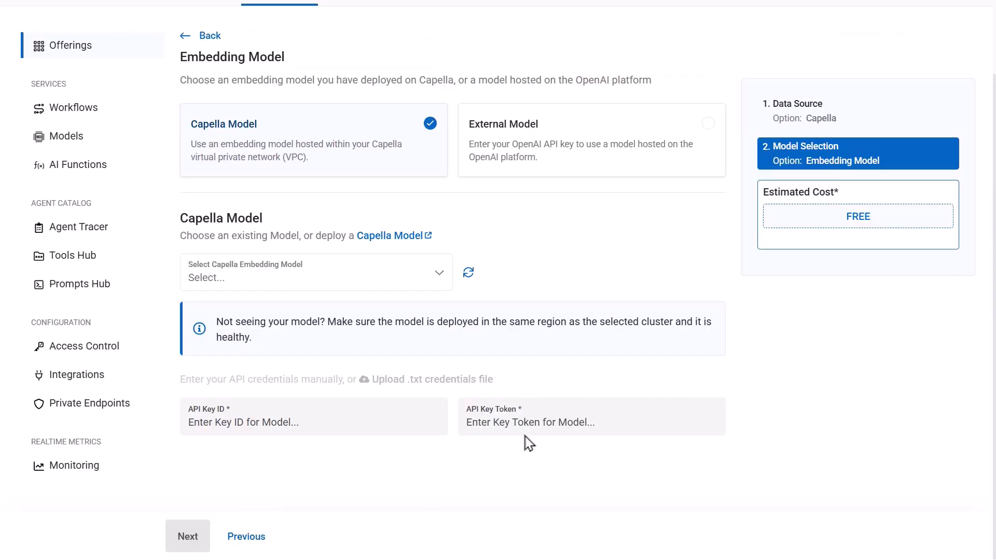
Choose an external embedding model and set the OpenAI model to text-embedding-3-small
scroll(640, 247, "up", 2)
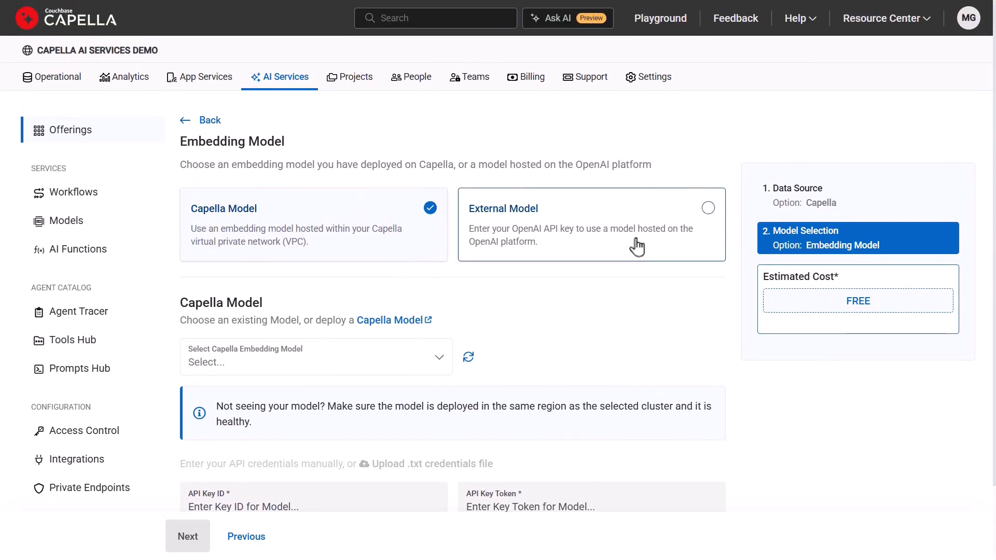
left_click(637, 244)
left_click(428, 351)
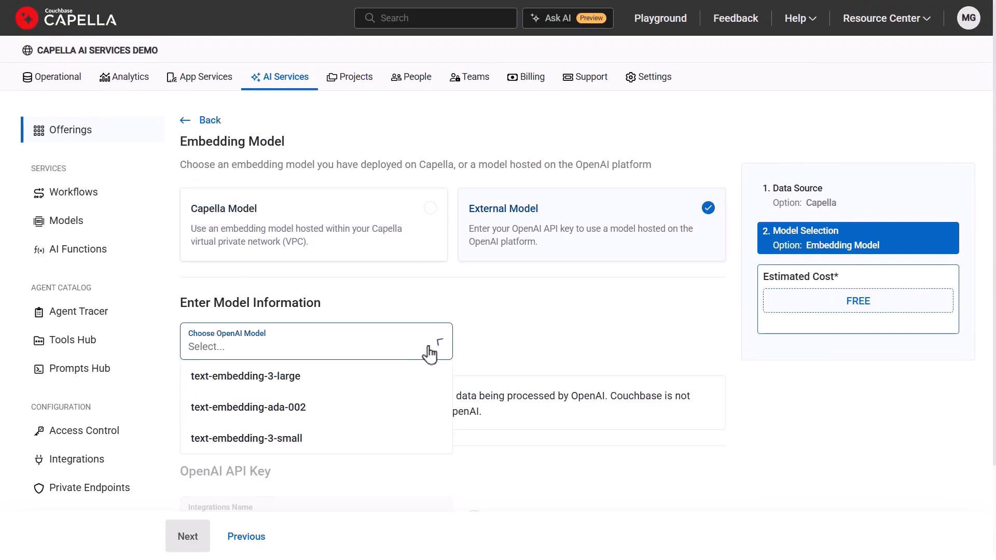
left_click(325, 443)
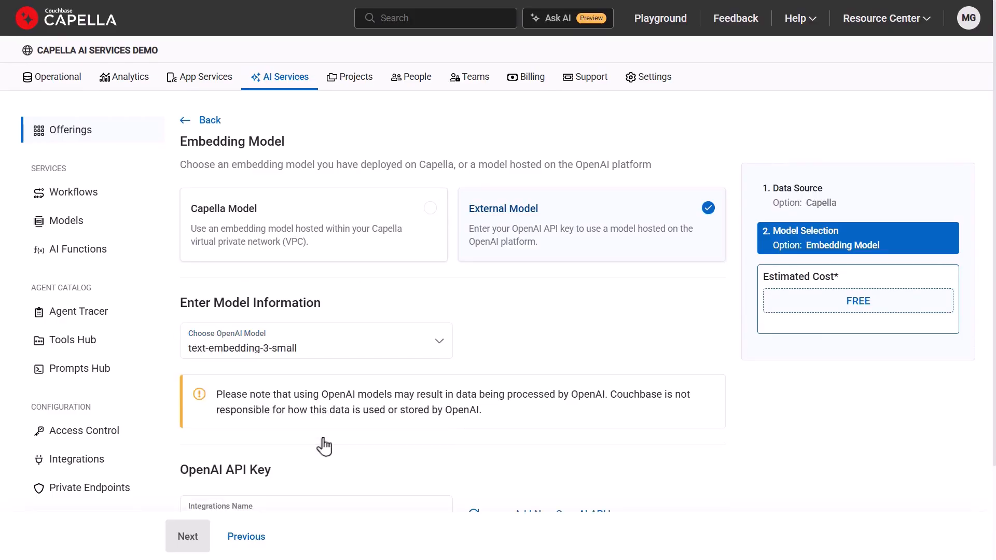
Use the existing openai integration for the OpenAI API key and run the vectorization workflow
scroll(324, 446, "down", 1)
scroll(324, 446, "down", 2)
left_click(400, 409)
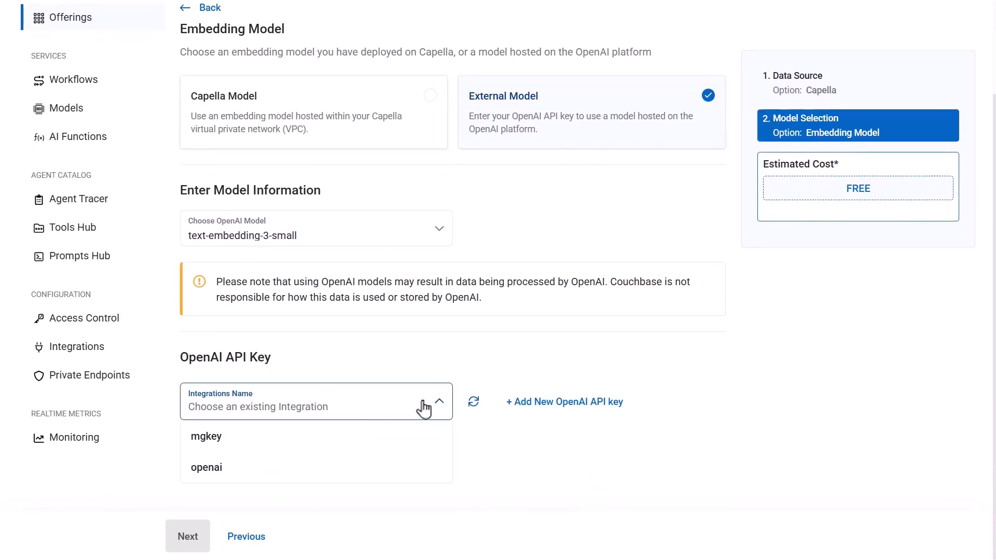
left_click(360, 464)
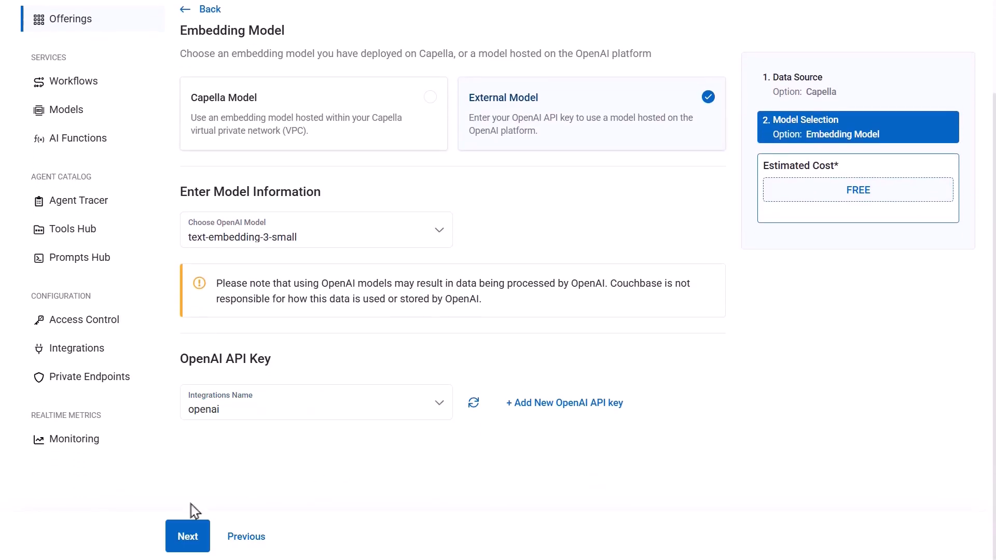
left_click(193, 529)
left_click(213, 542)
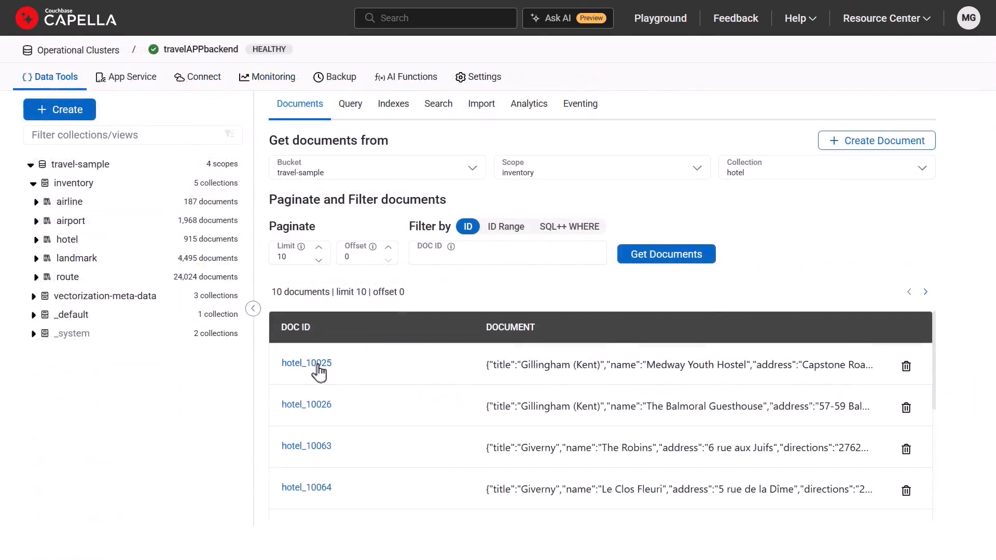
Open the document hotel_10025 in the hotel collection and examine its JSON content
left_click(318, 364)
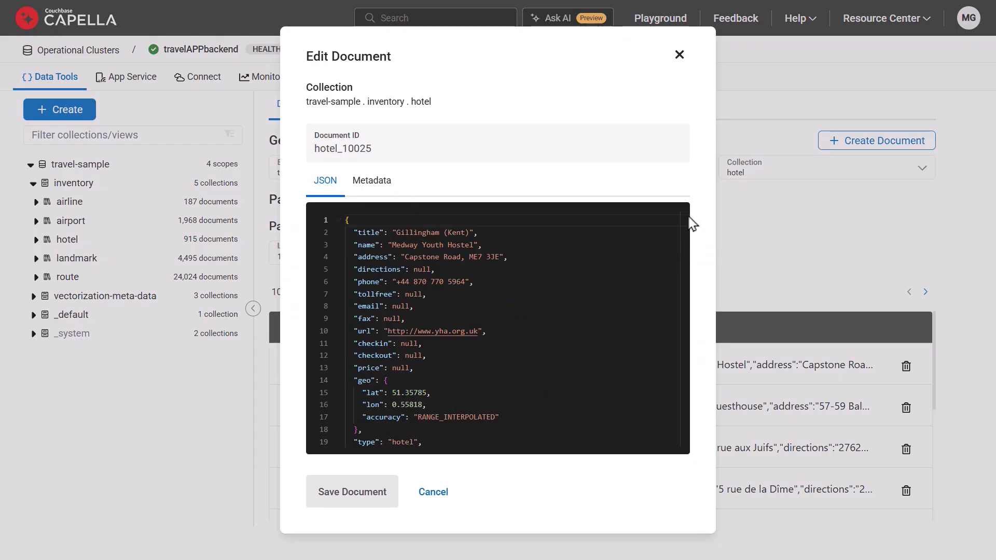
left_click_drag(686, 218, 683, 278)
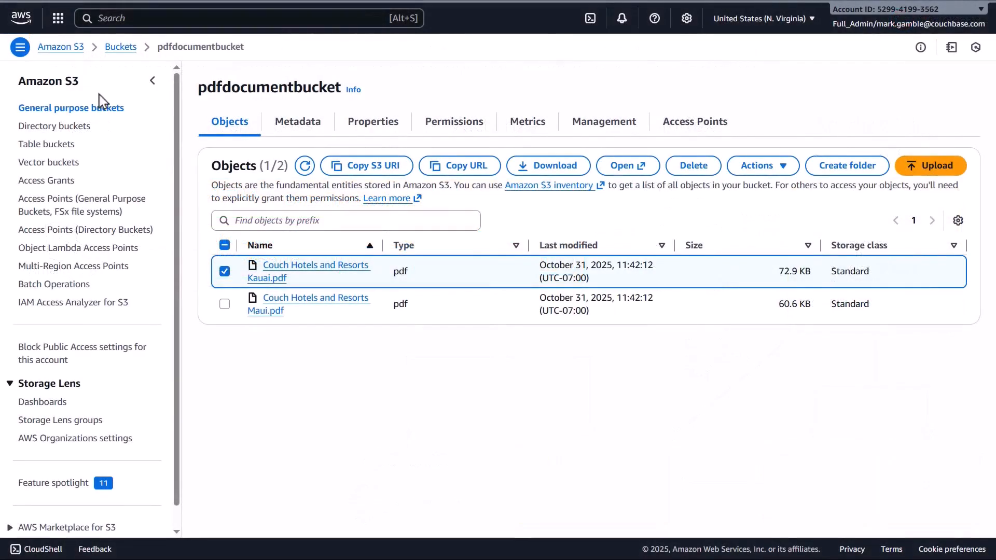
In the Amazon S3 bucket pdfdocumentbucket, open Couch Hotels and Resorts Kauai.pdf and look through the report
left_click(628, 166)
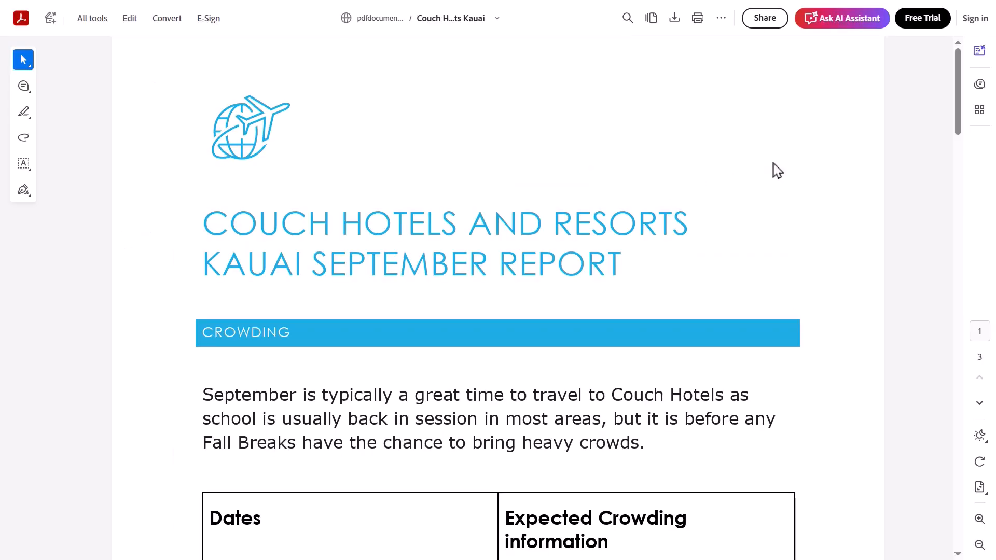
left_click_drag(960, 104, 921, 99)
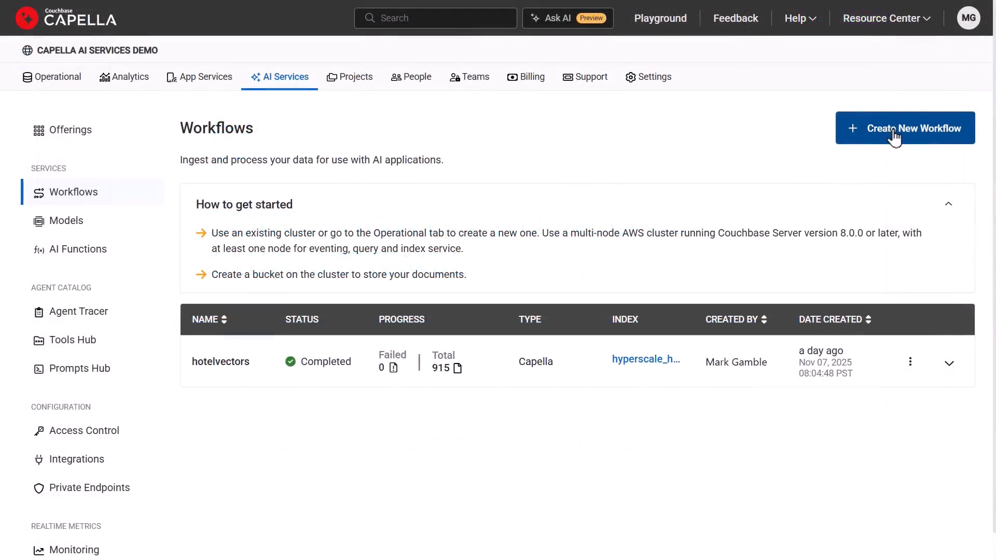
Start a new Capella vectorization workflow named travelguides for unstructured data from external sources
left_click(897, 131)
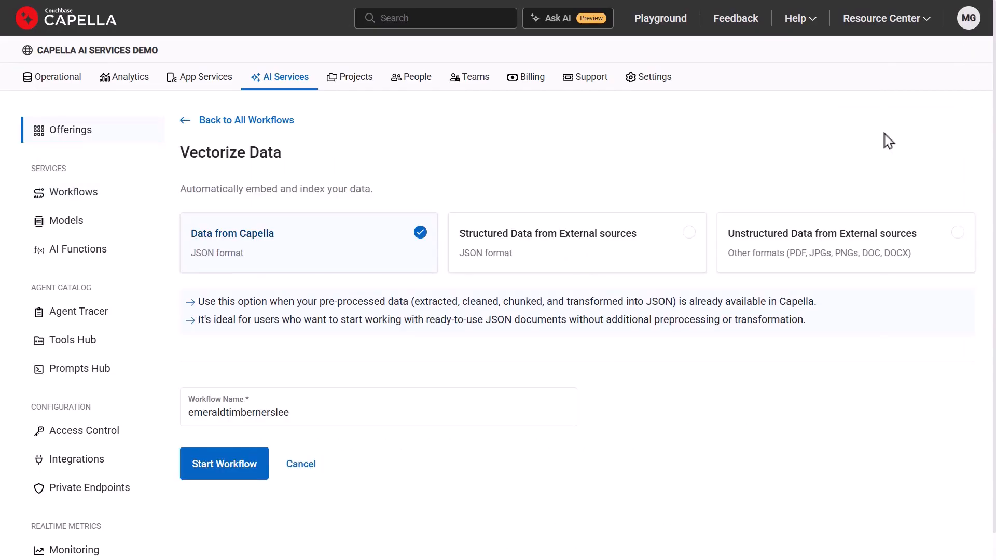
left_click(799, 256)
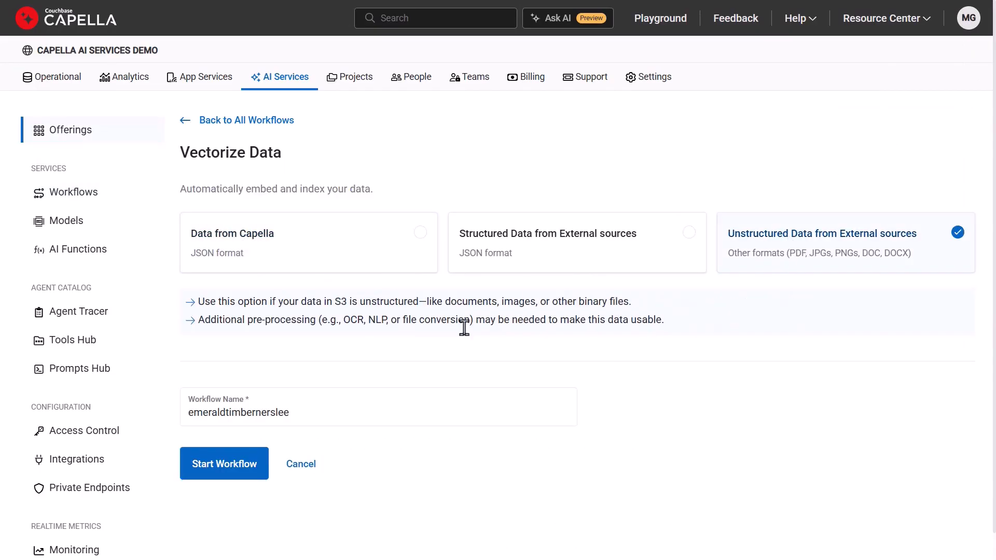
triple_click(309, 416)
type("travelguides")
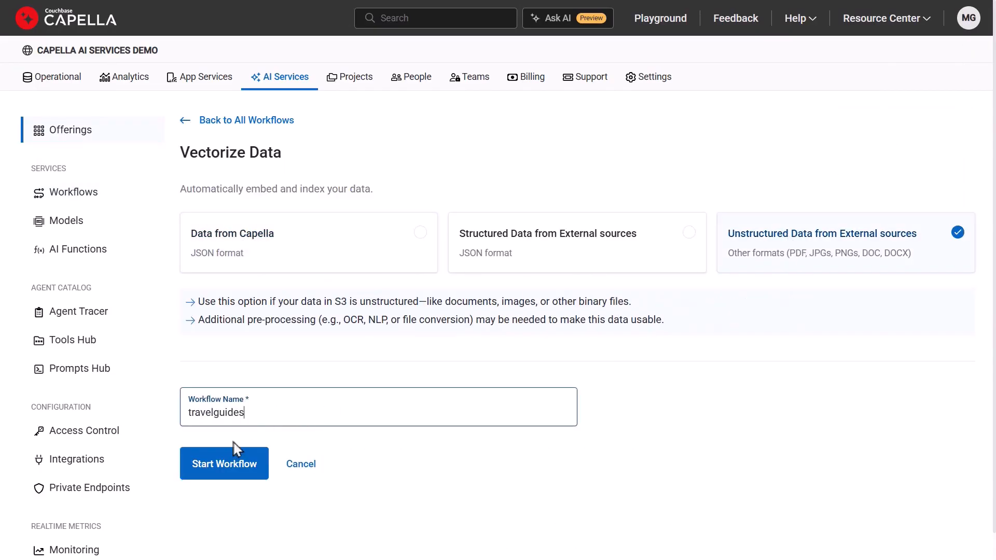
left_click(212, 467)
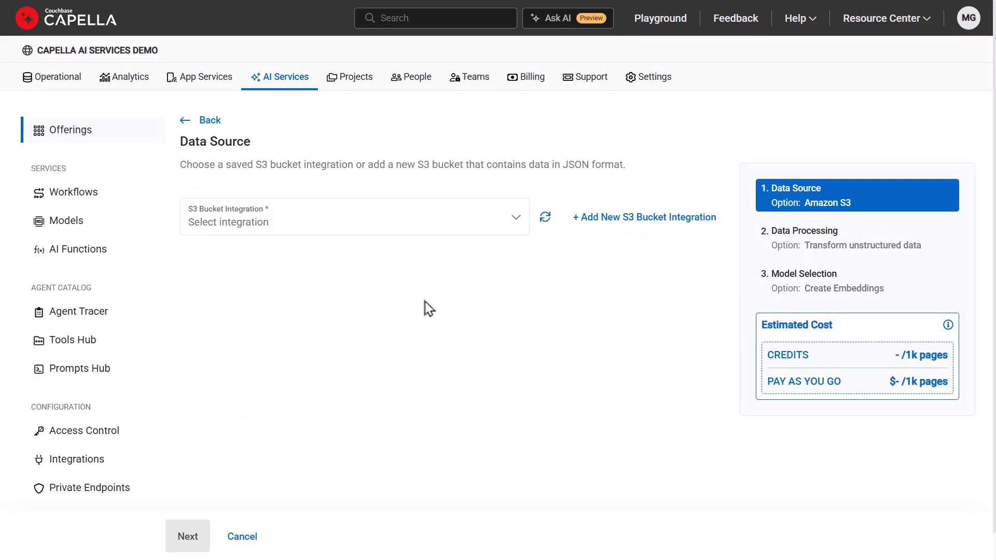
Select the awsS3 bucket integration as data source and travelAPPbackend as the destination operational cluster
left_click(514, 225)
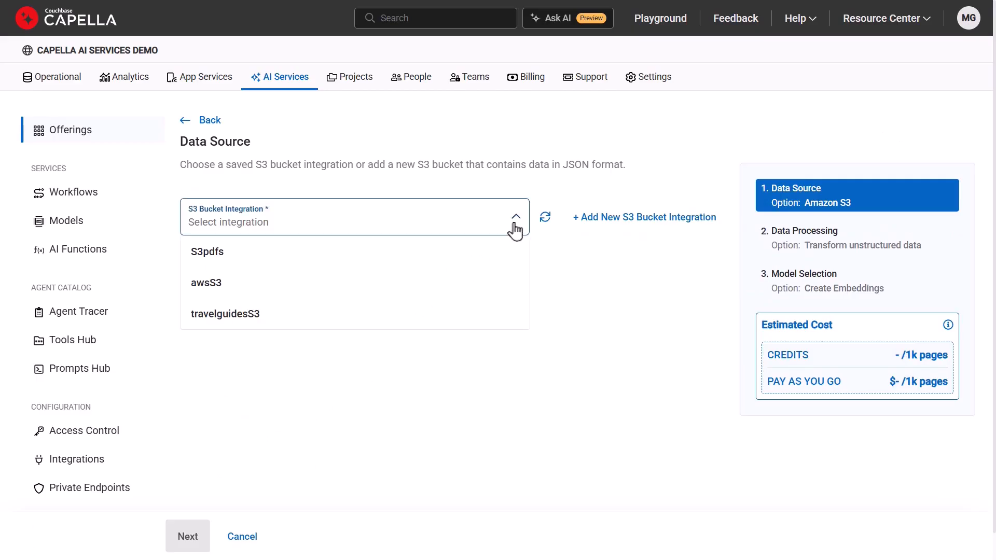
left_click(461, 291)
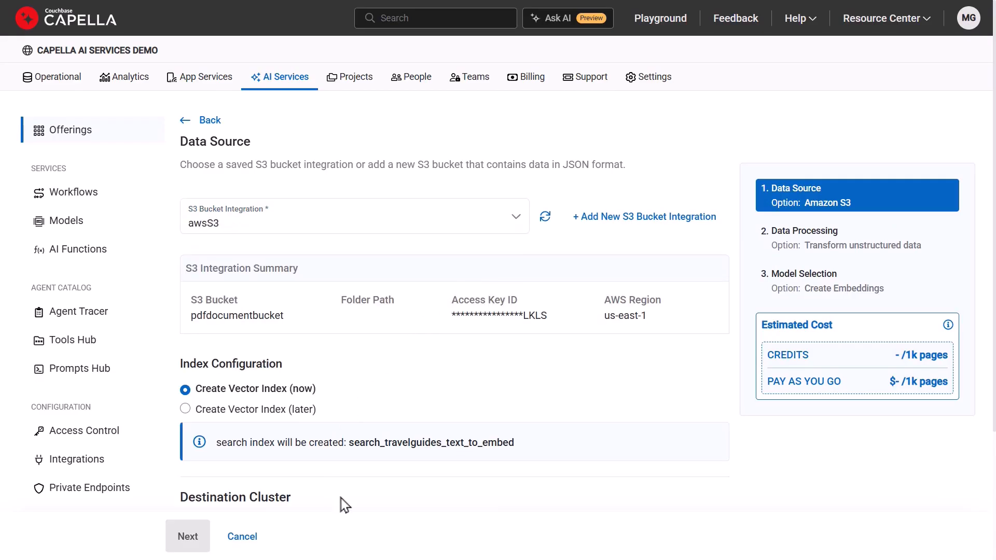
scroll(342, 500, "down", 3)
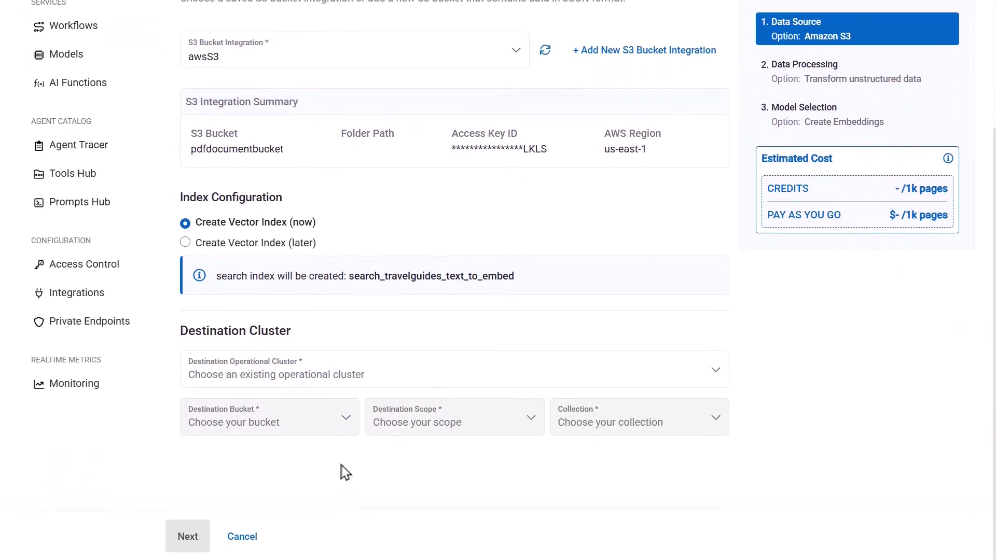
left_click(379, 378)
left_click(301, 438)
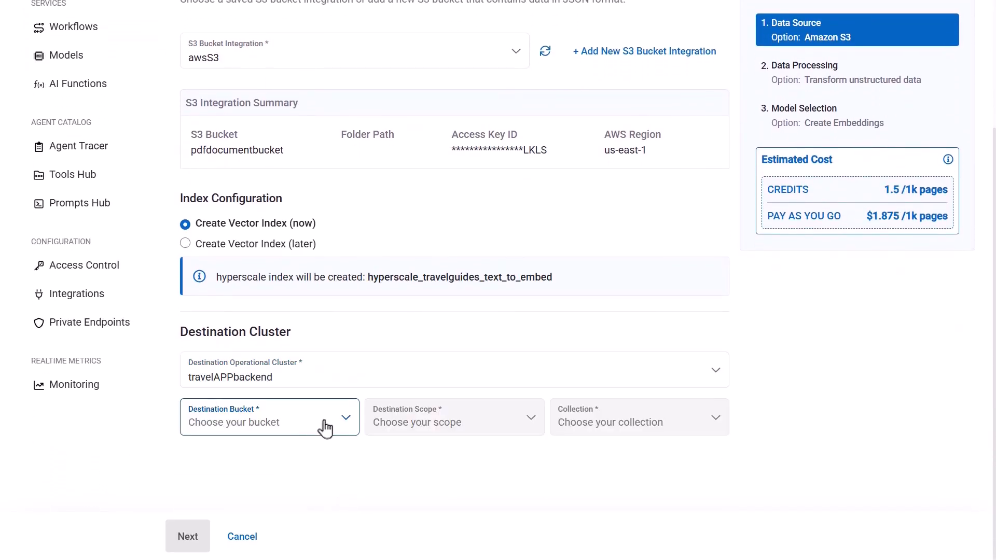
Set the destination to bucket travel-sample, scope inventory and collection travelguides, and continue to data preprocessing
left_click(322, 423)
left_click(303, 460)
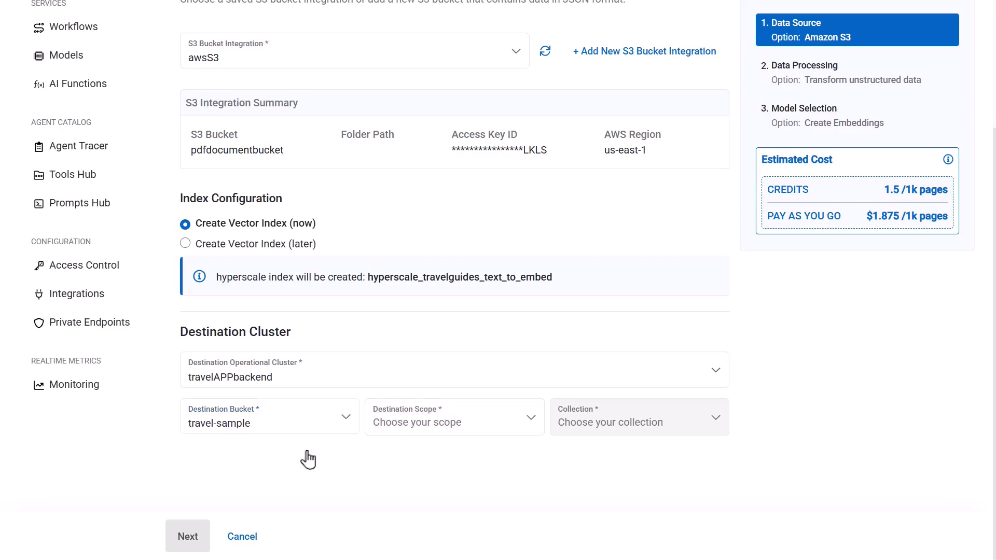
left_click(527, 414)
left_click(510, 457)
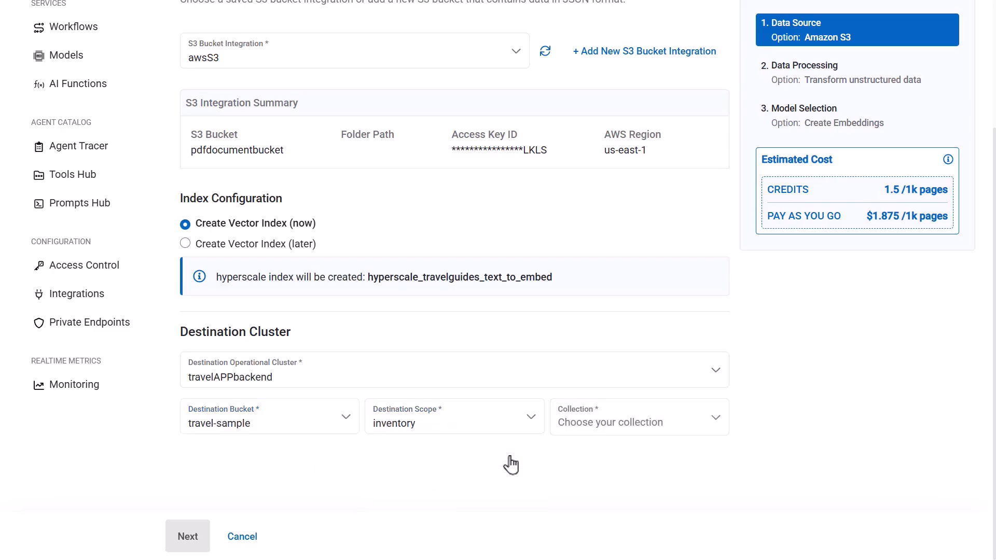
left_click(706, 420)
left_click(688, 393)
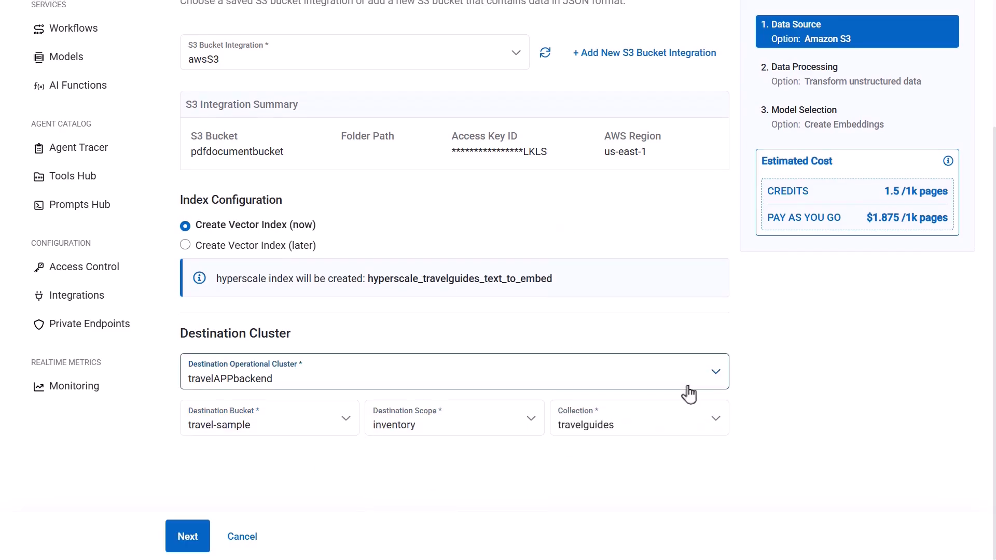
left_click(188, 542)
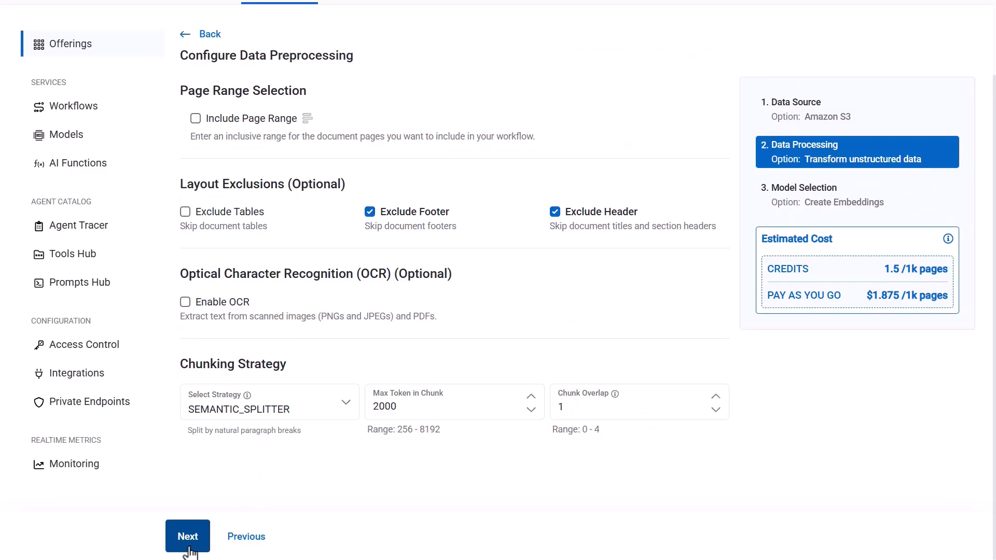
Set the chunking strategy to PARAGRAPH_SPLITTER and continue to the embedding model selection
scroll(538, 264, "up", 2)
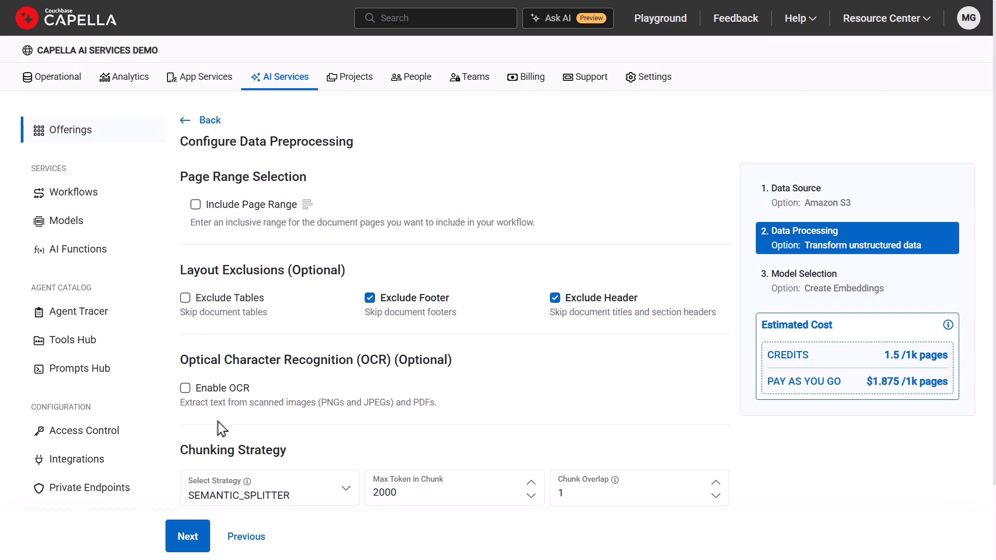
left_click(347, 494)
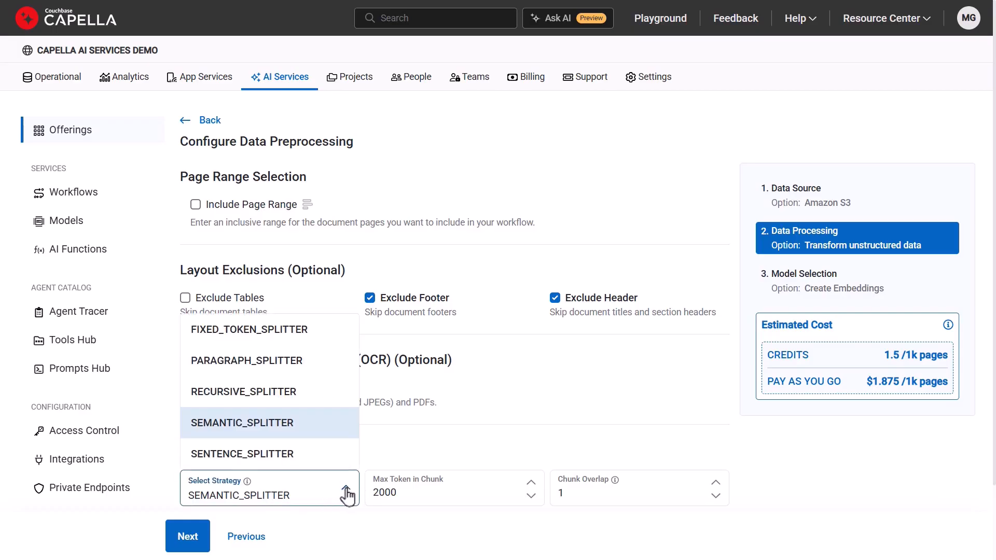
left_click(273, 361)
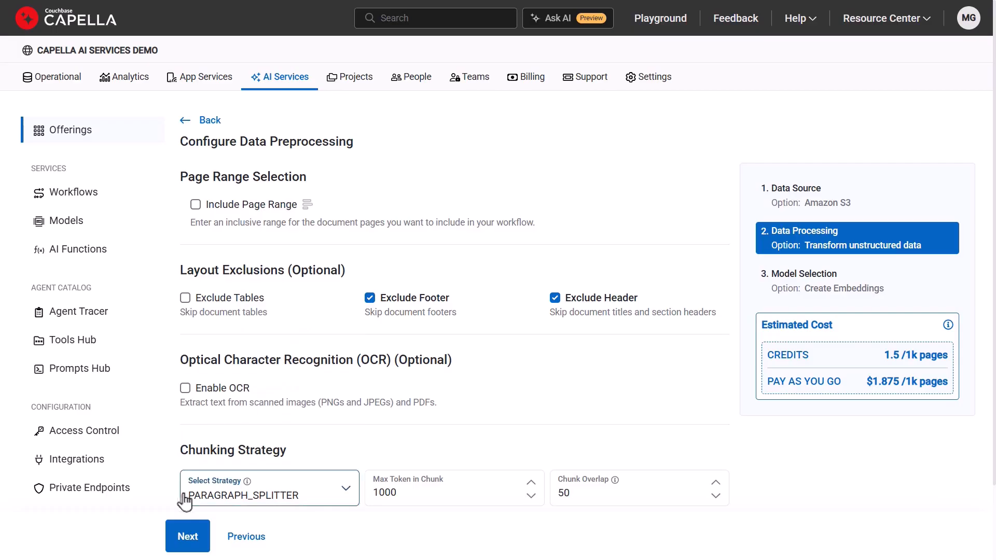
left_click(187, 539)
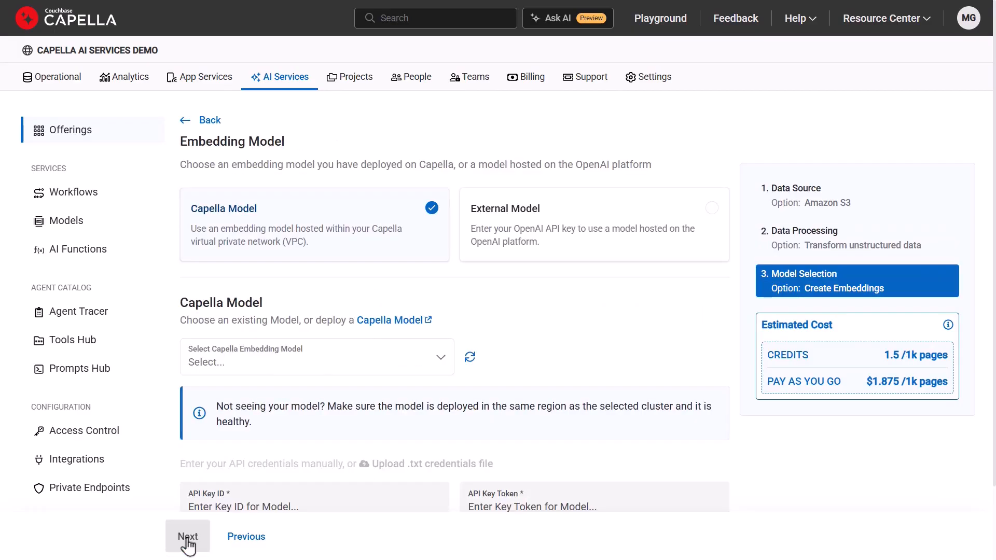
Select the external OpenAI model text-embedding-3-small with the existing openai key integration and continue to the workflow summary
left_click(639, 232)
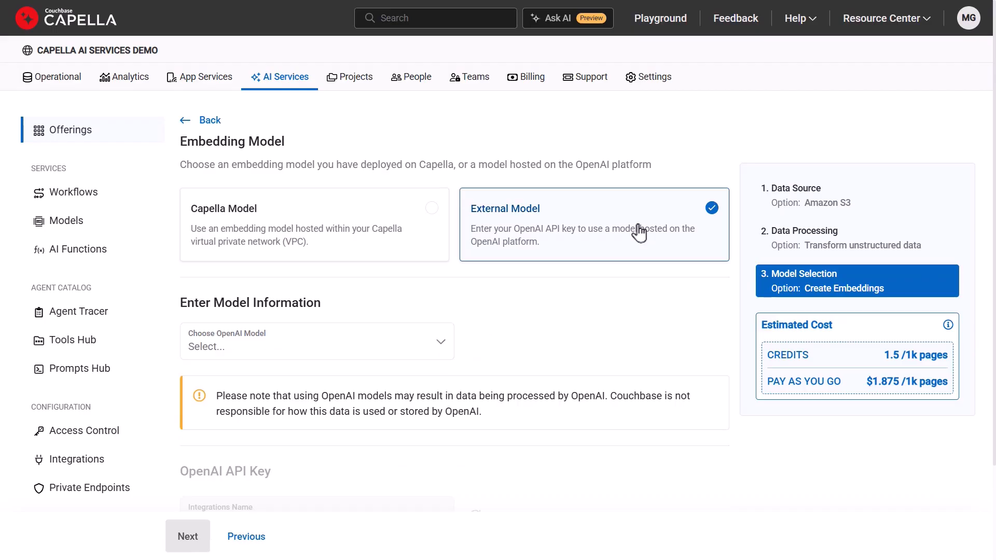
left_click(430, 350)
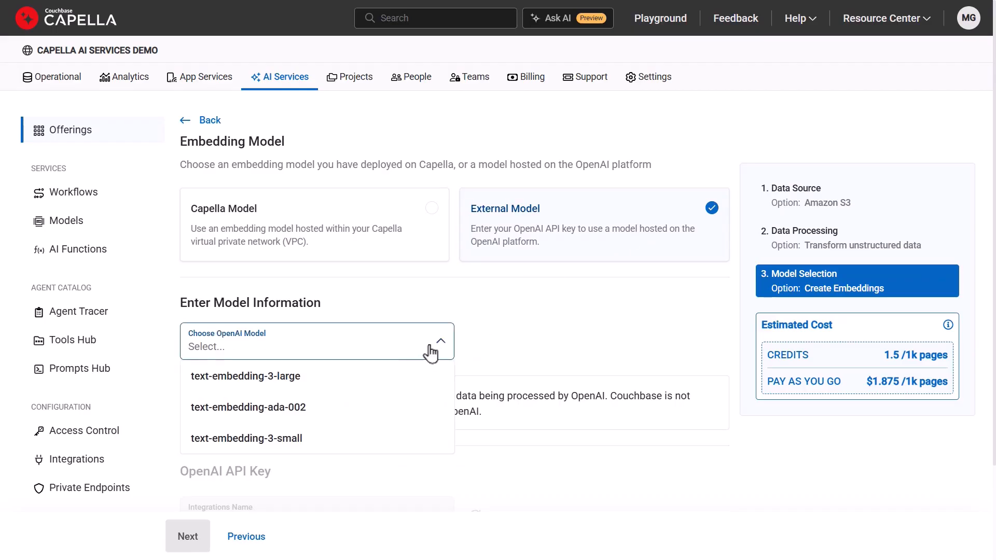
left_click(371, 441)
scroll(370, 447, "down", 2)
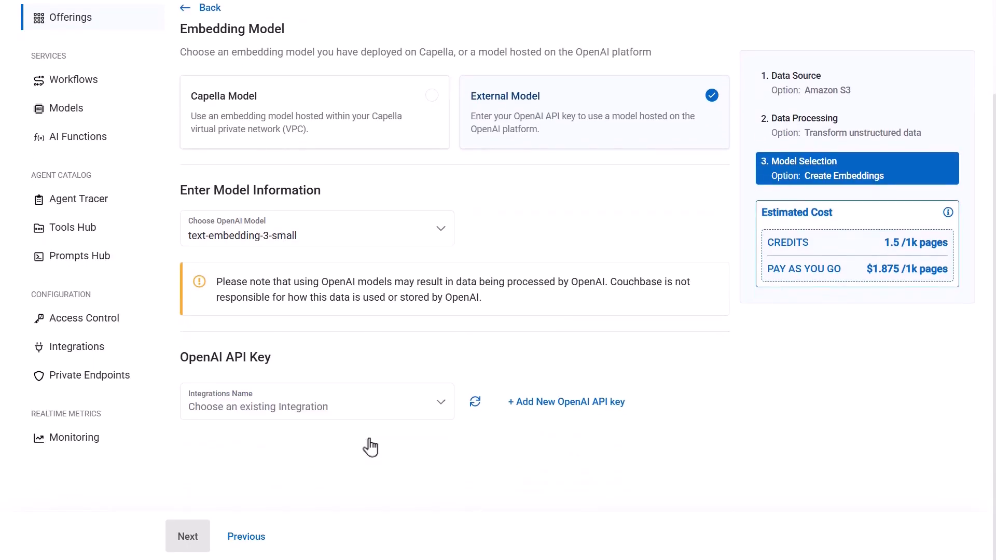
left_click(441, 410)
left_click(373, 469)
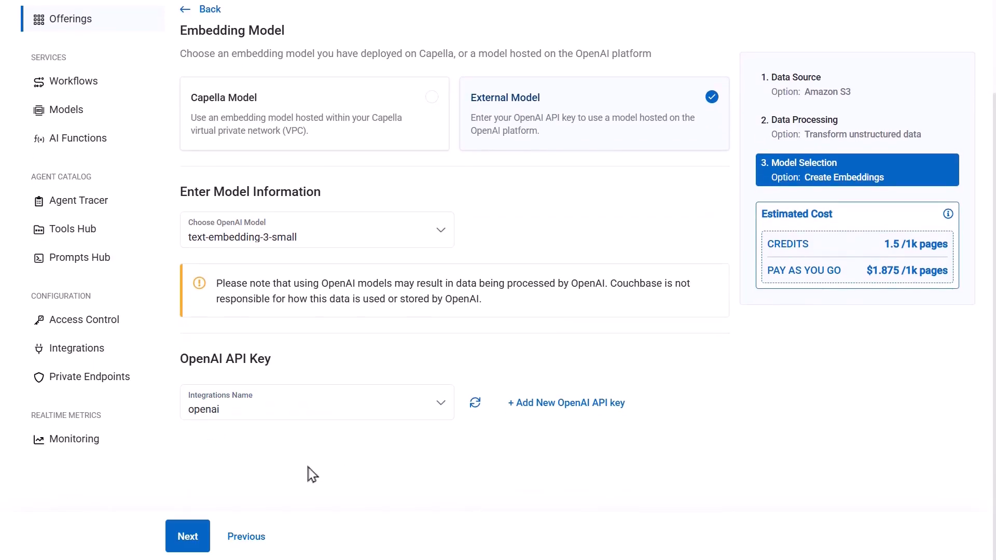
left_click(185, 545)
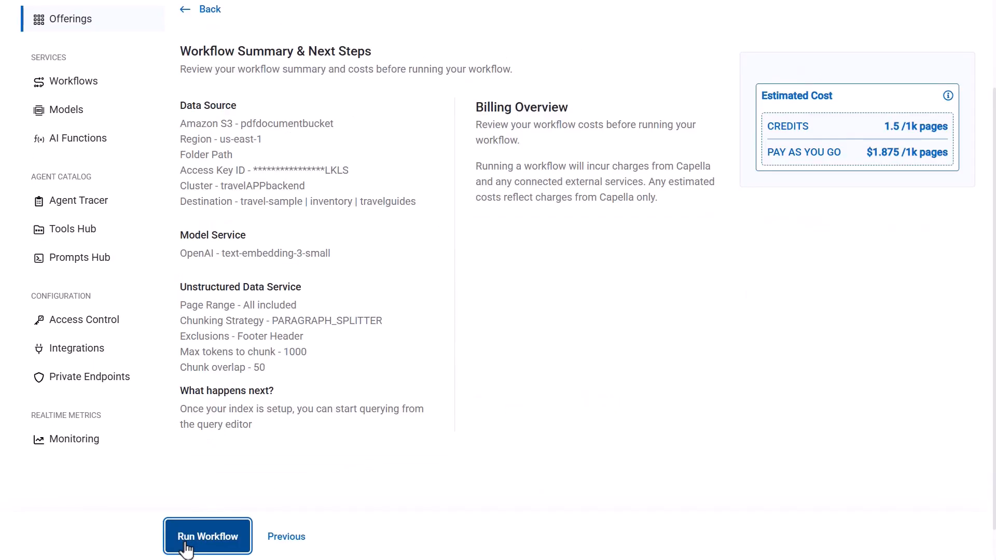
Run the travelguides workflow from its summary
left_click(185, 546)
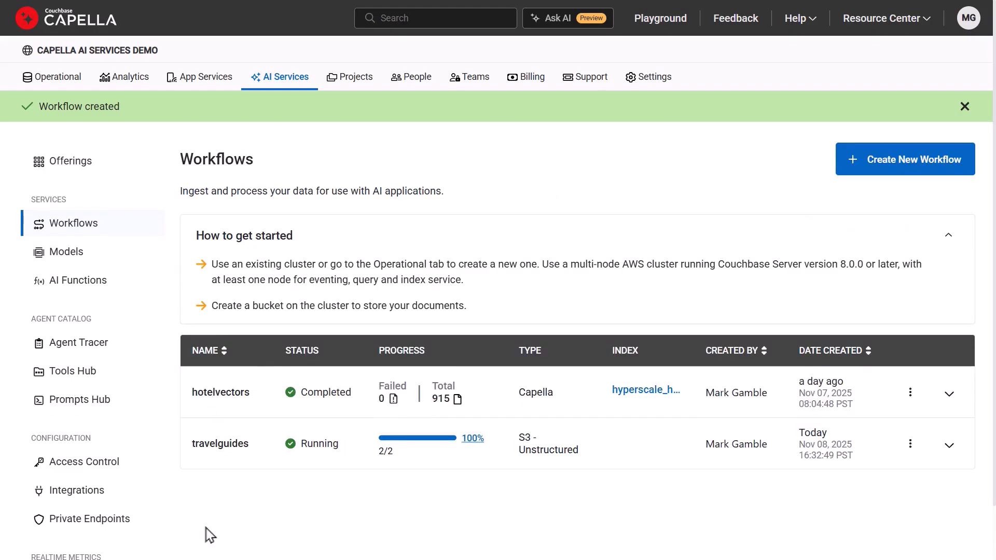
Open the travelAPPbackend operational cluster and examine the JSON of the first document in the travelguides collection
left_click(60, 83)
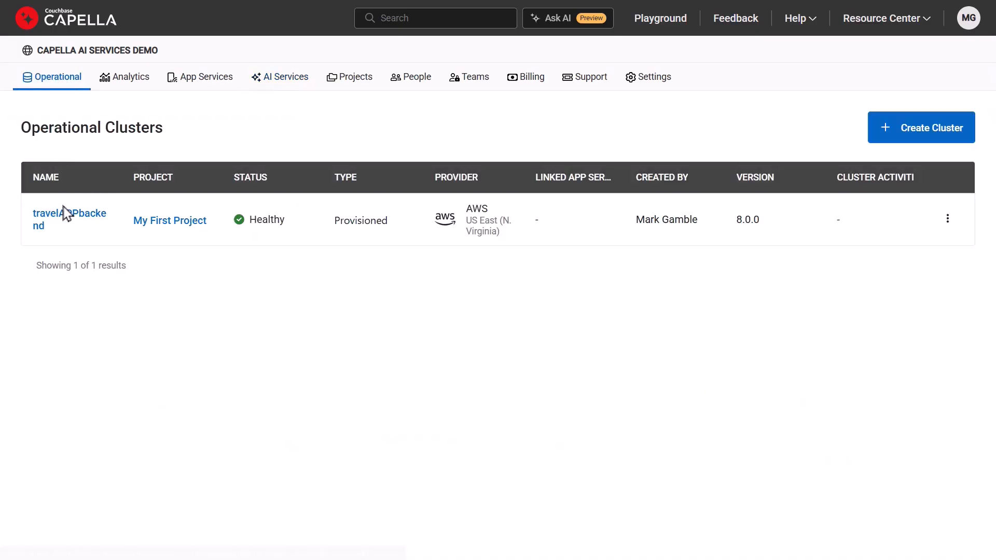
left_click(68, 224)
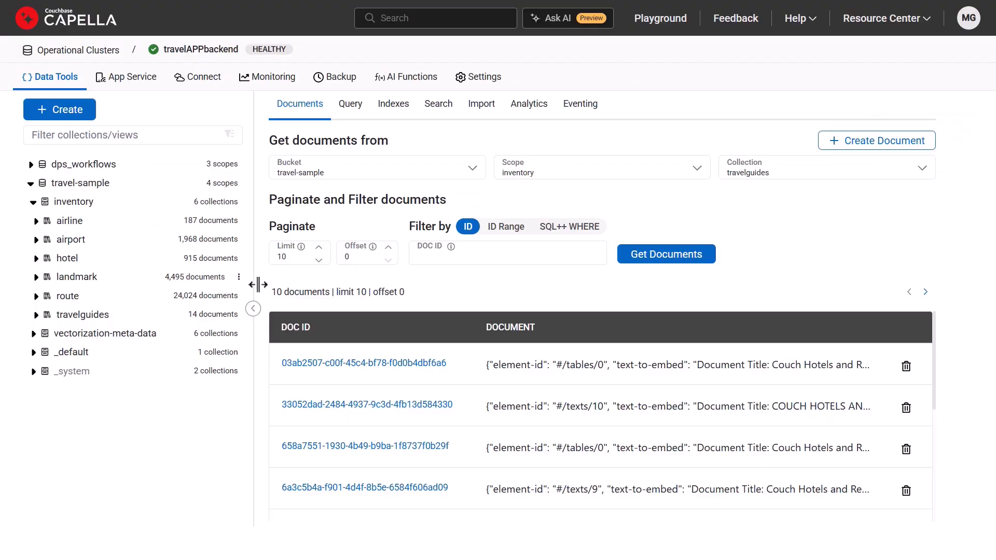
left_click(381, 366)
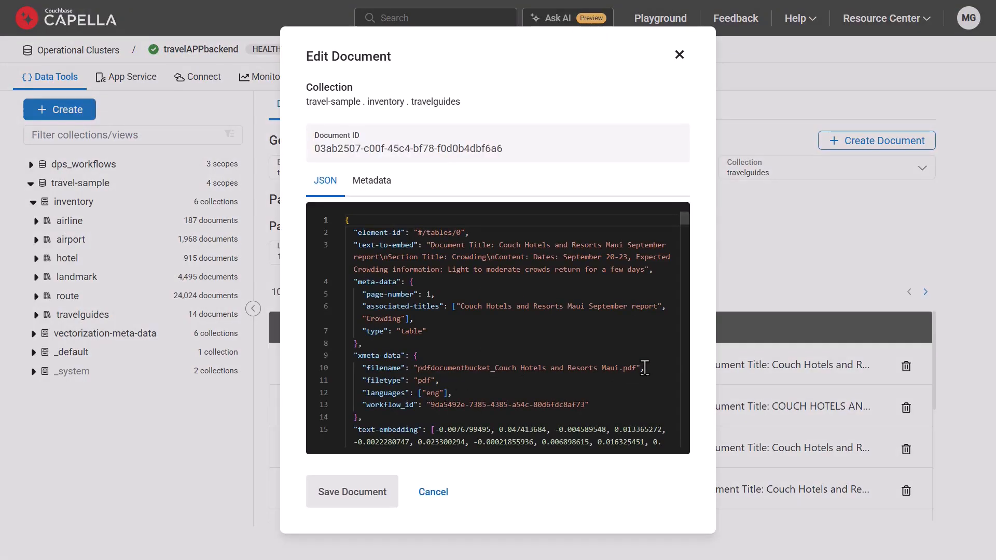
scroll(644, 367, "down", 5)
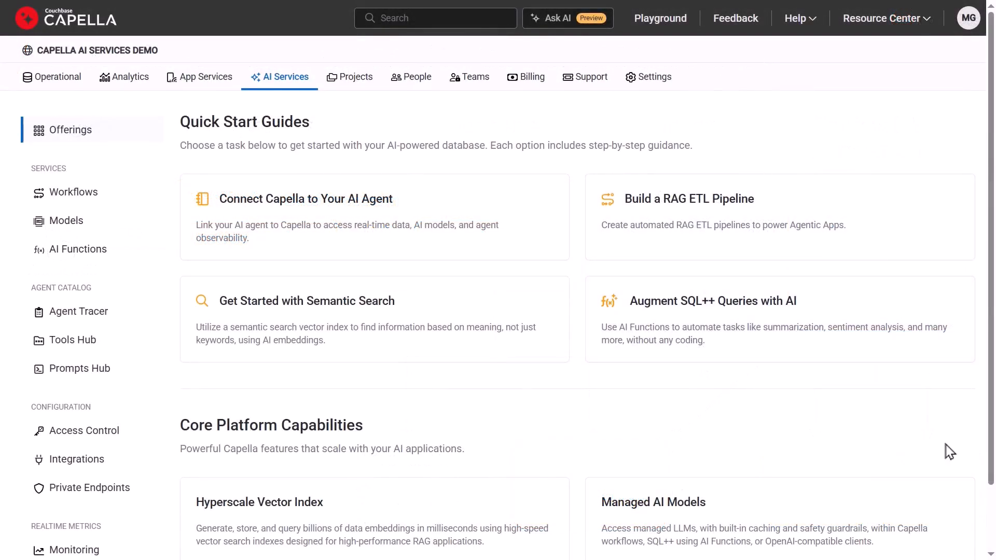
Start a managed AI model deployment from the AI Services offerings and open the full list of available models
scroll(949, 451, "down", 2)
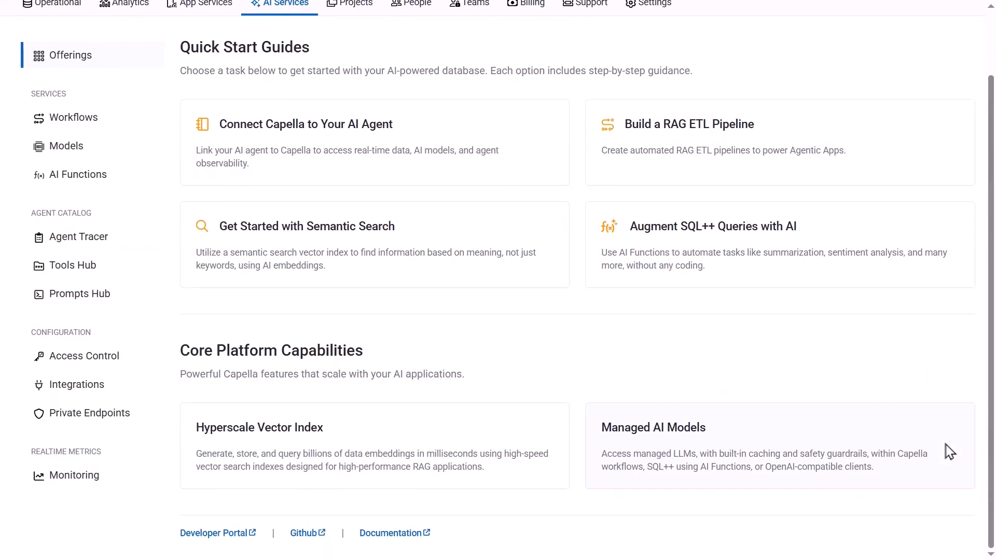
left_click(699, 474)
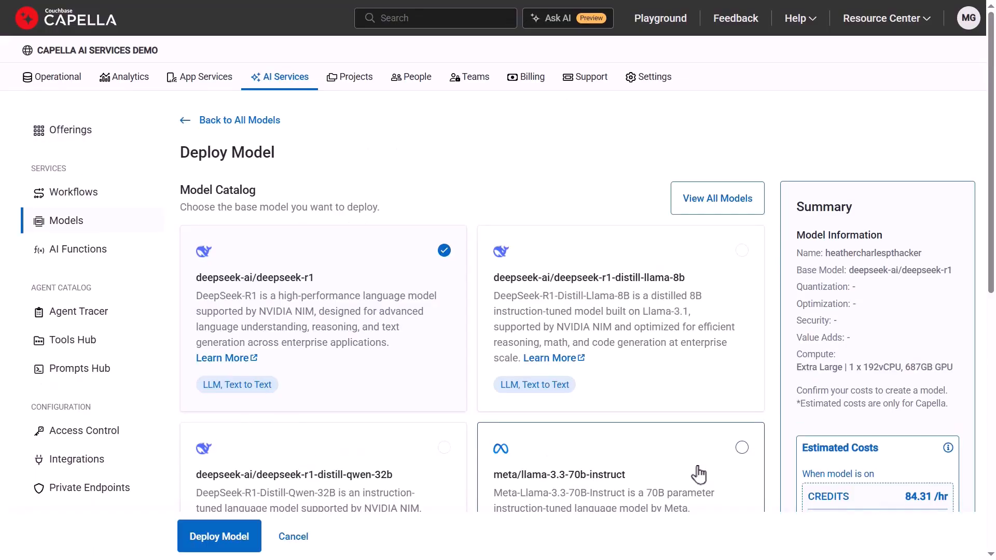
left_click(717, 206)
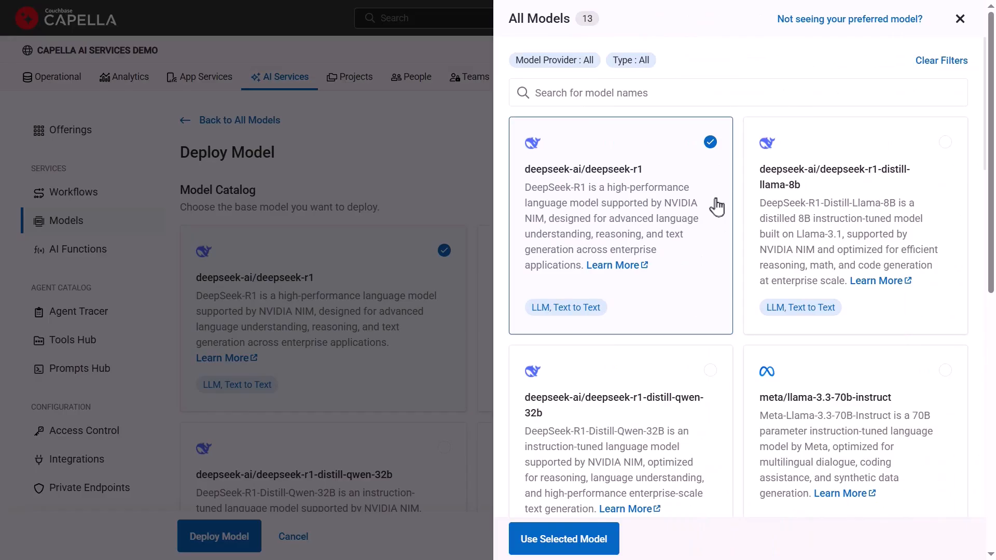
Examine the text generation and embedding models offered in the full model catalog
scroll(717, 206, "down", 7)
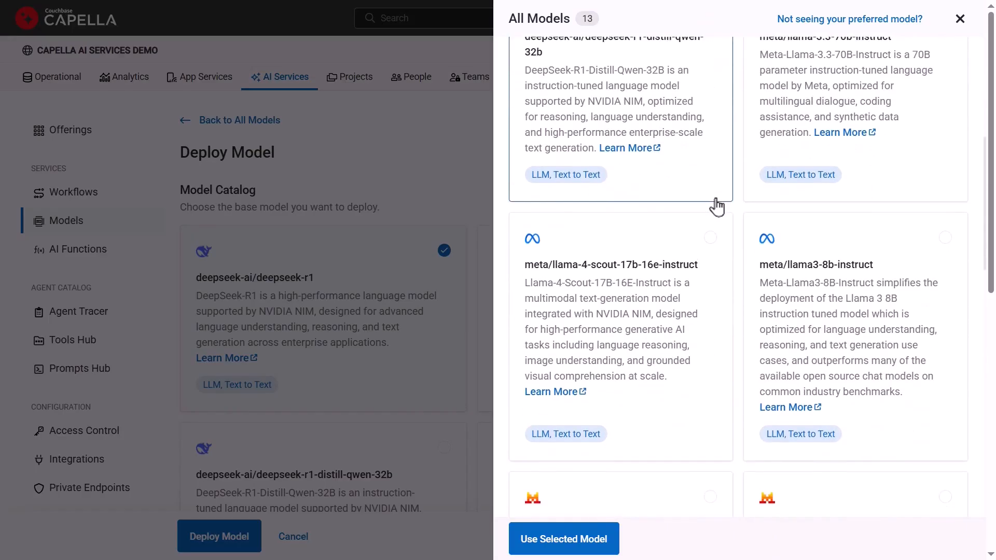
scroll(717, 207, "down", 7)
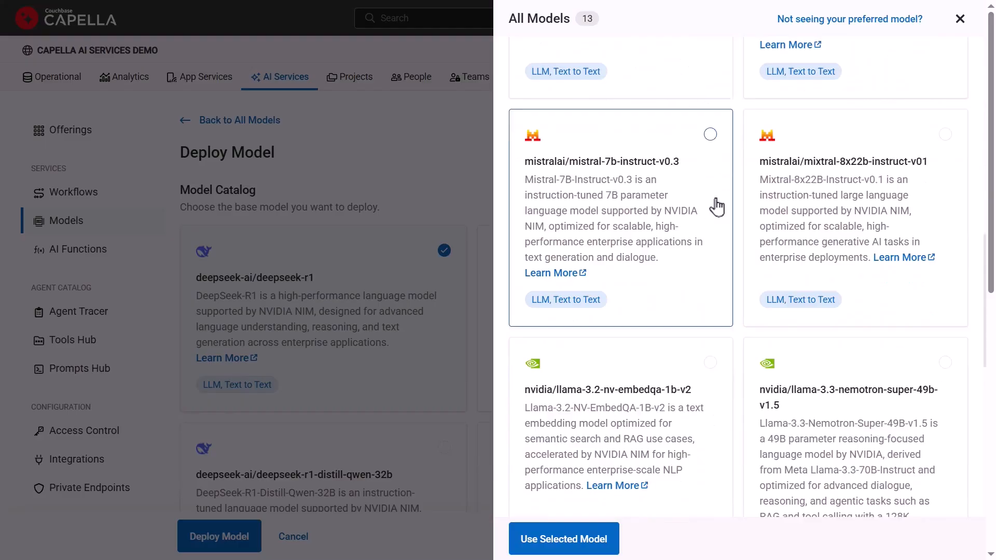
scroll(716, 207, "down", 5)
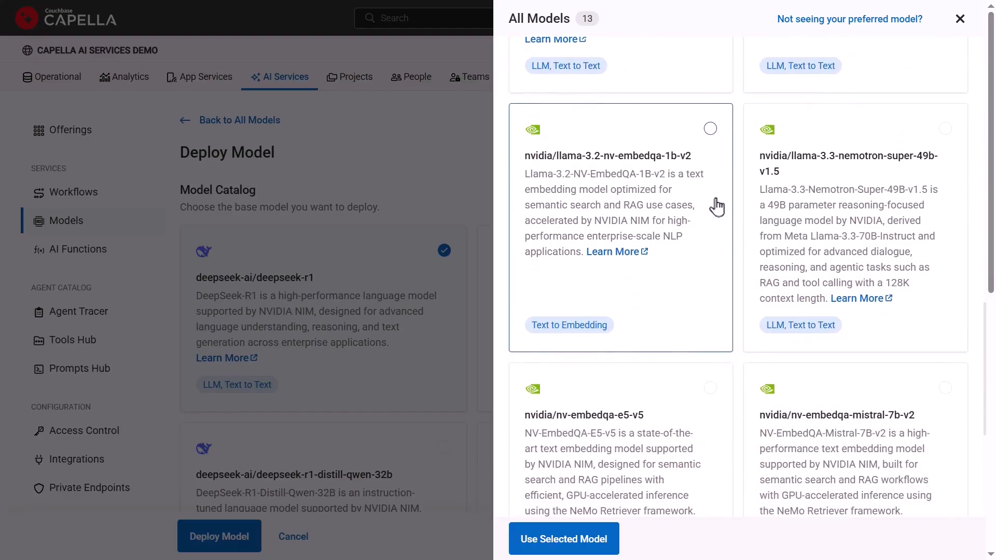
scroll(717, 206, "down", 1)
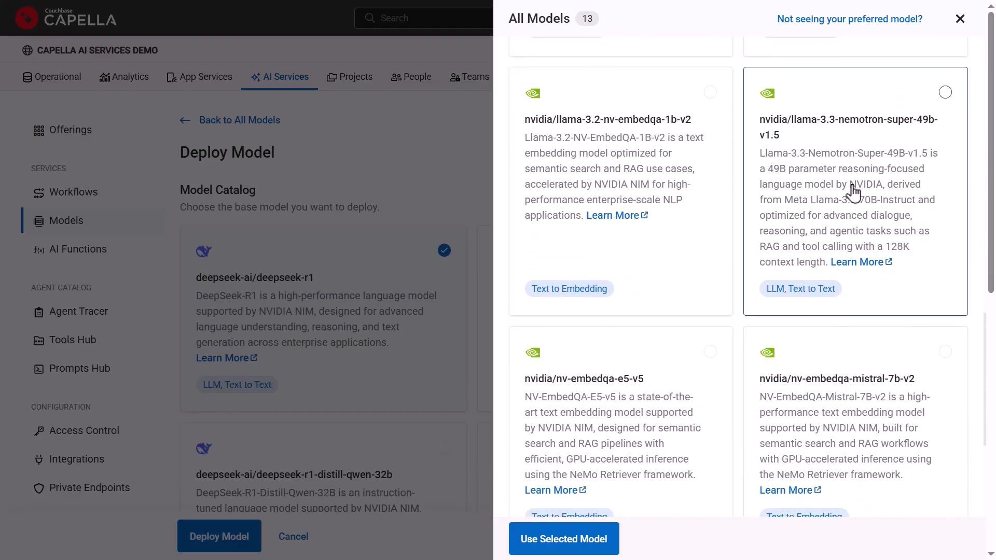
scroll(853, 193, "down", 5)
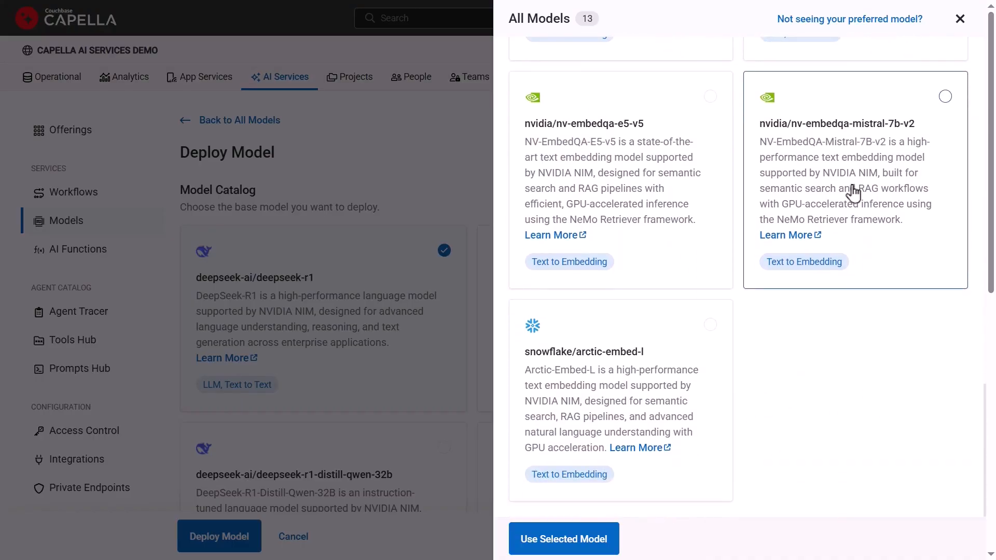
scroll(858, 396, "up", 9)
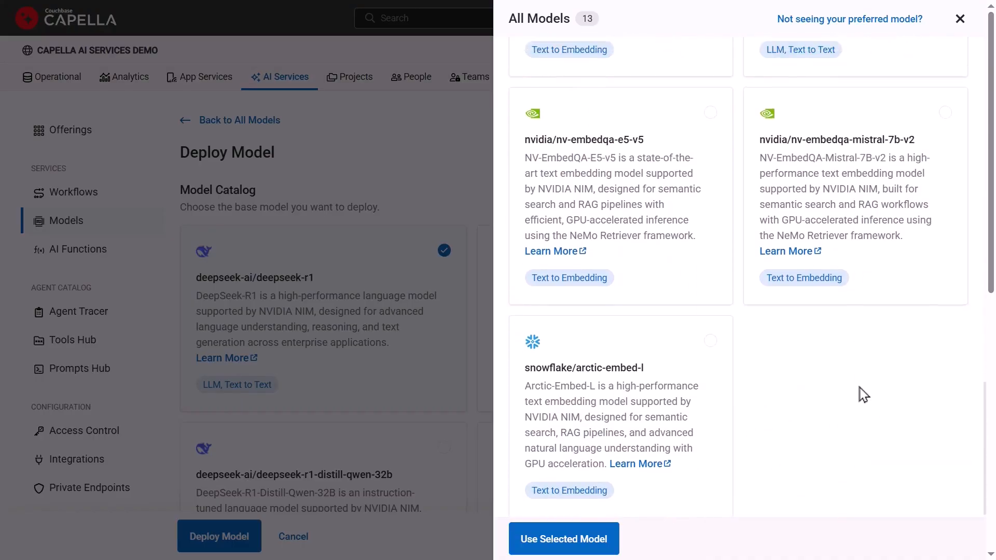
scroll(864, 394, "up", 14)
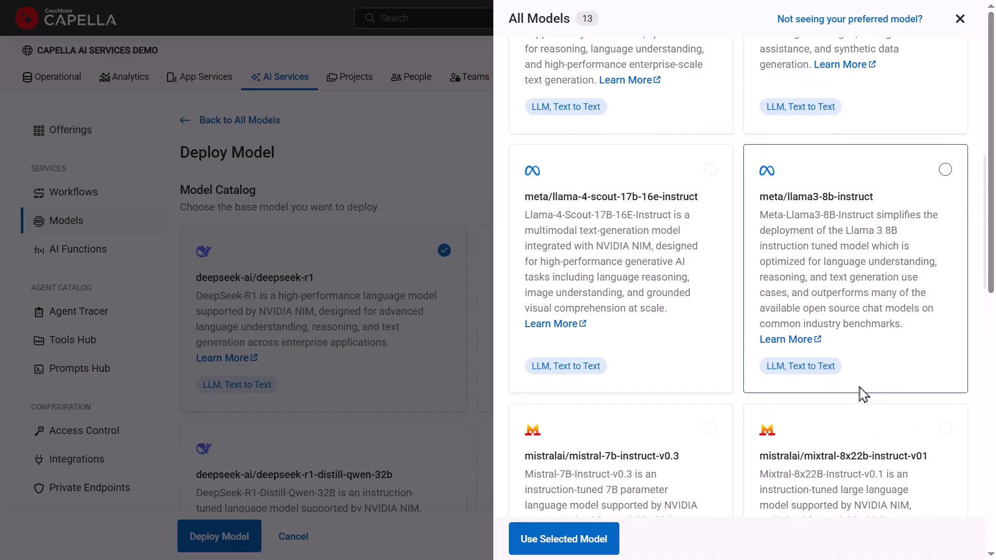
scroll(863, 394, "up", 2)
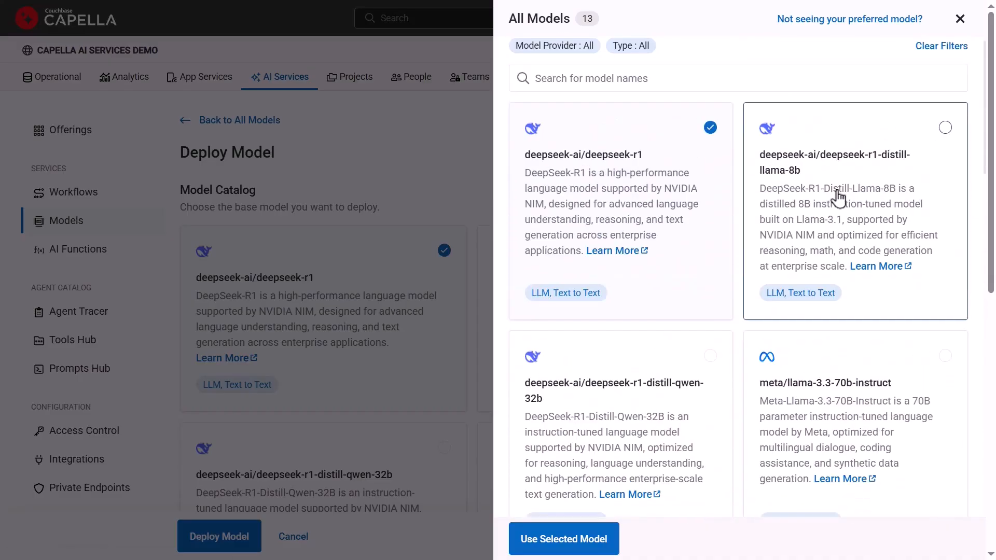
Choose deepseek-ai/deepseek-r1-distill-llama-8b as the base model and name the deployment DeepseekLLM
left_click(838, 197)
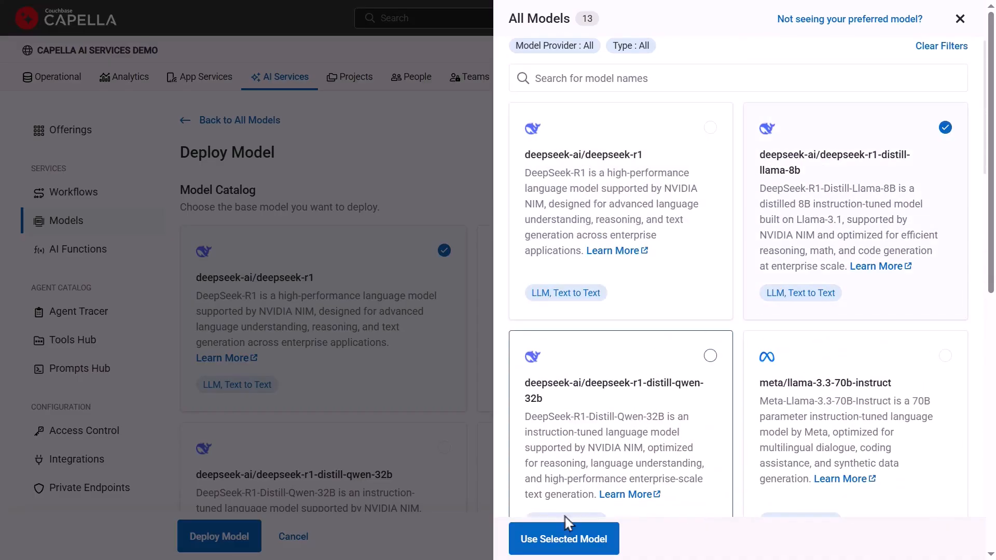
left_click(564, 538)
scroll(556, 536, "down", 8)
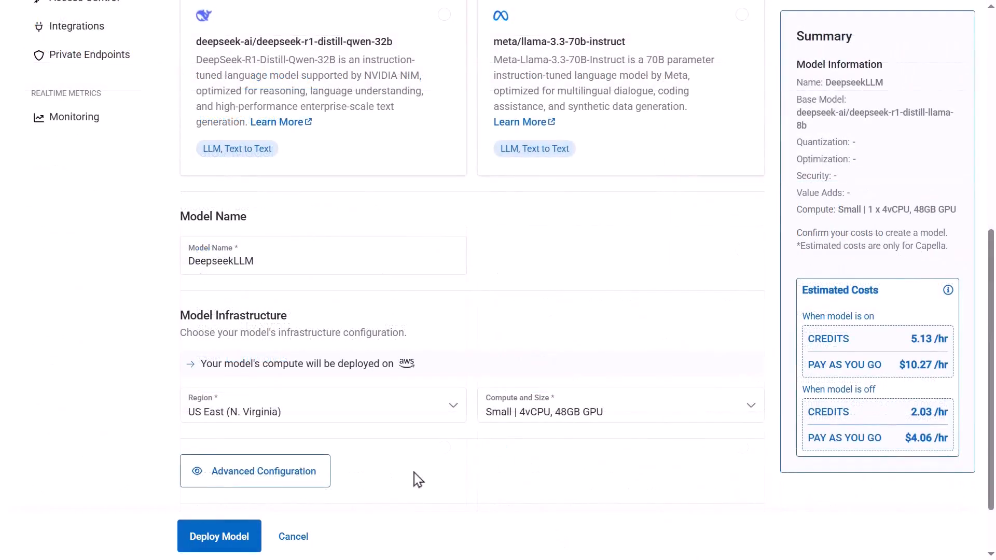
Expand the model's advanced configuration and enable the Guardrails security feature with its sample unsafe-content categories
scroll(415, 477, "down", 2)
left_click(239, 396)
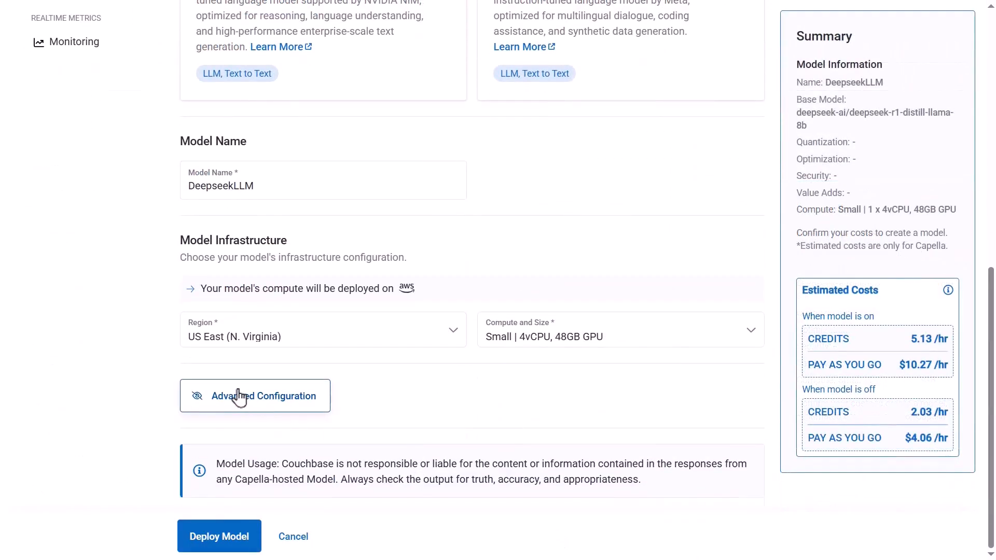
scroll(451, 480, "down", 3)
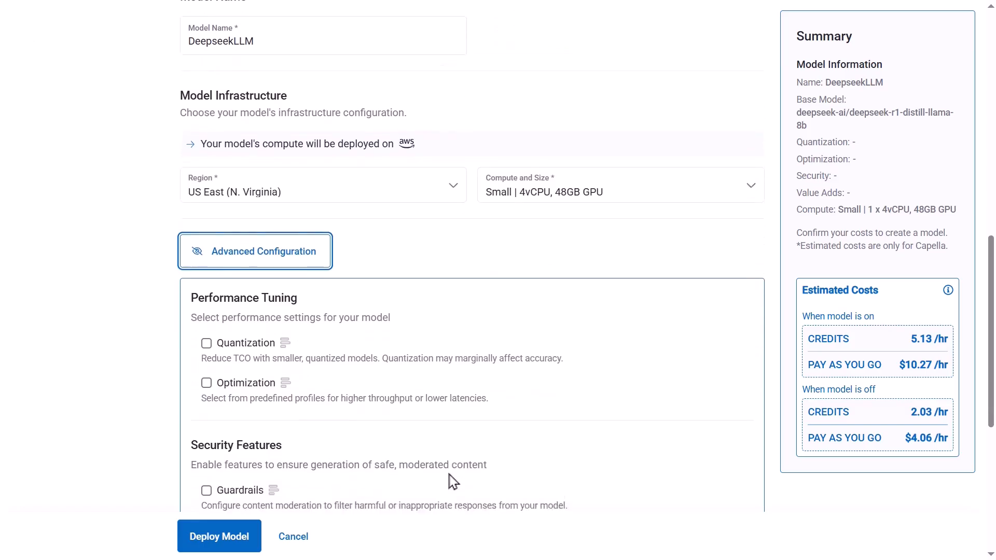
scroll(452, 479, "down", 3)
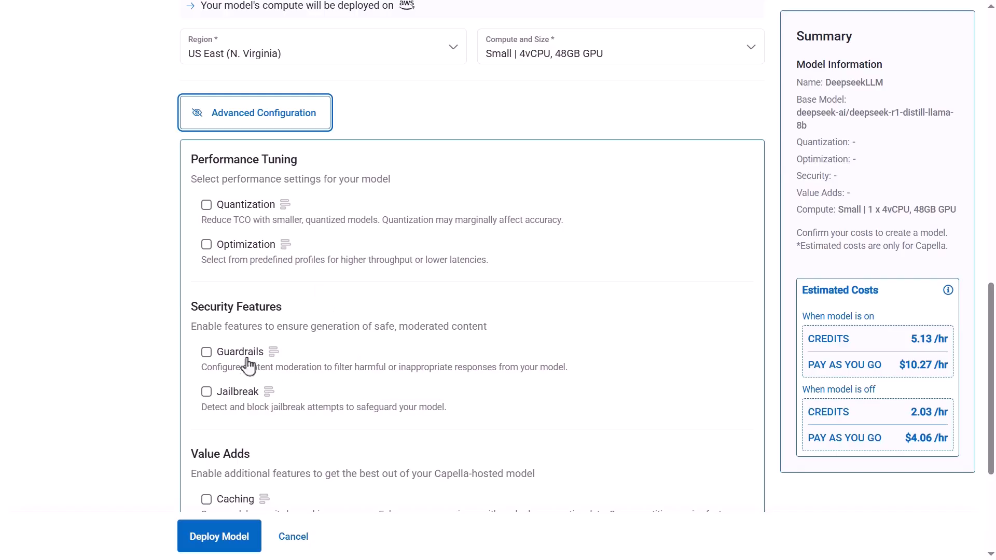
left_click(206, 352)
scroll(363, 368, "down", 3)
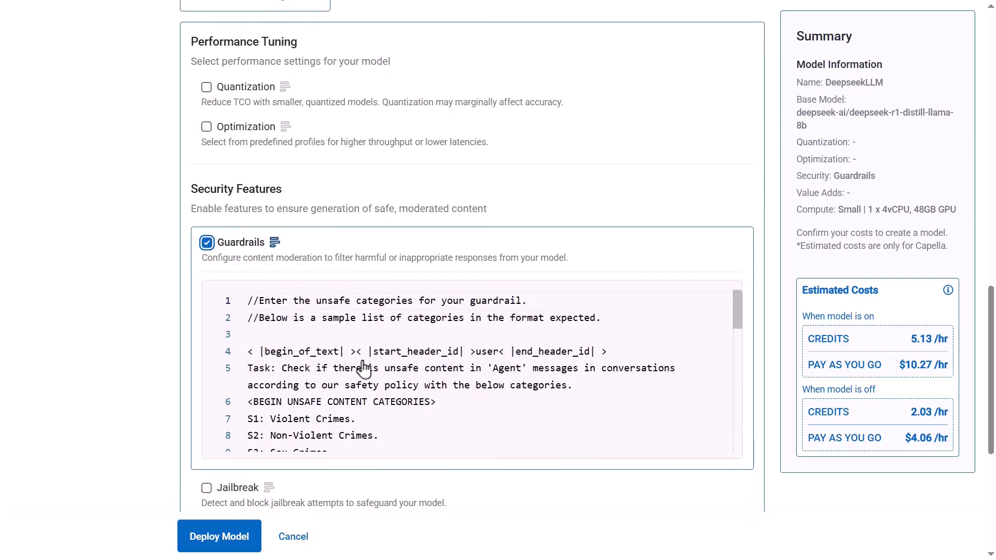
scroll(395, 503, "down", 2)
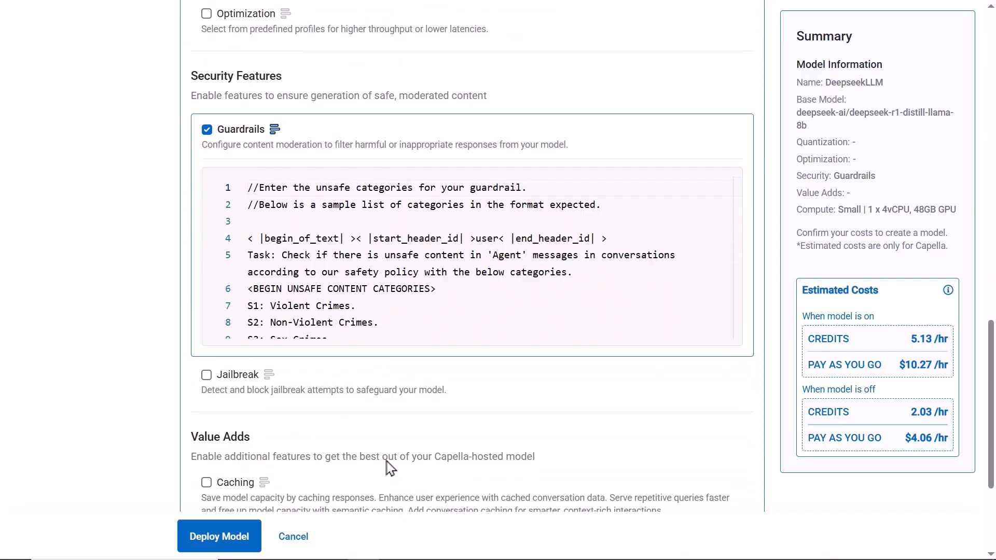
Enable Standard and Semantic Caching with Semantic as default and Embed as embedding model, and add Conversational Caching
scroll(346, 492, "down", 4)
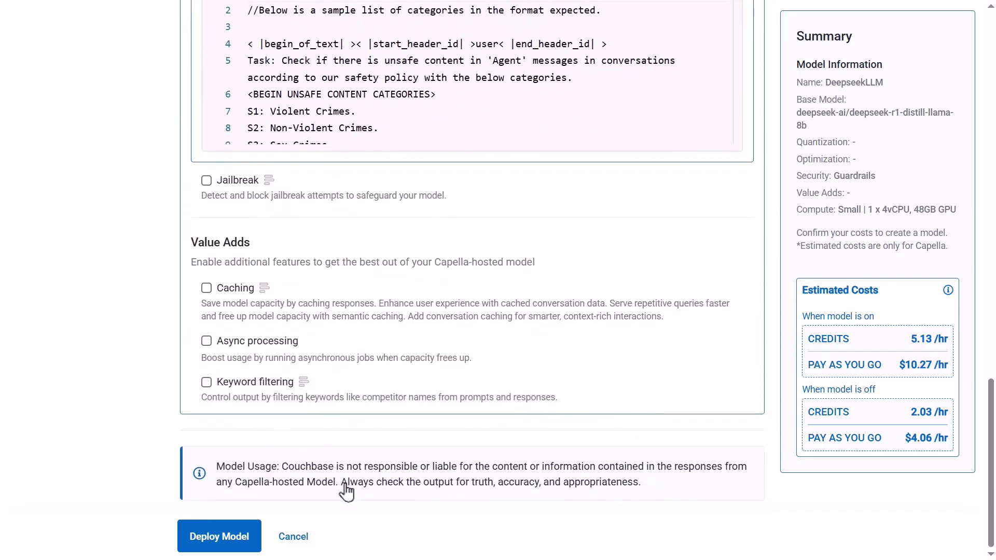
left_click(206, 288)
scroll(390, 426, "down", 3)
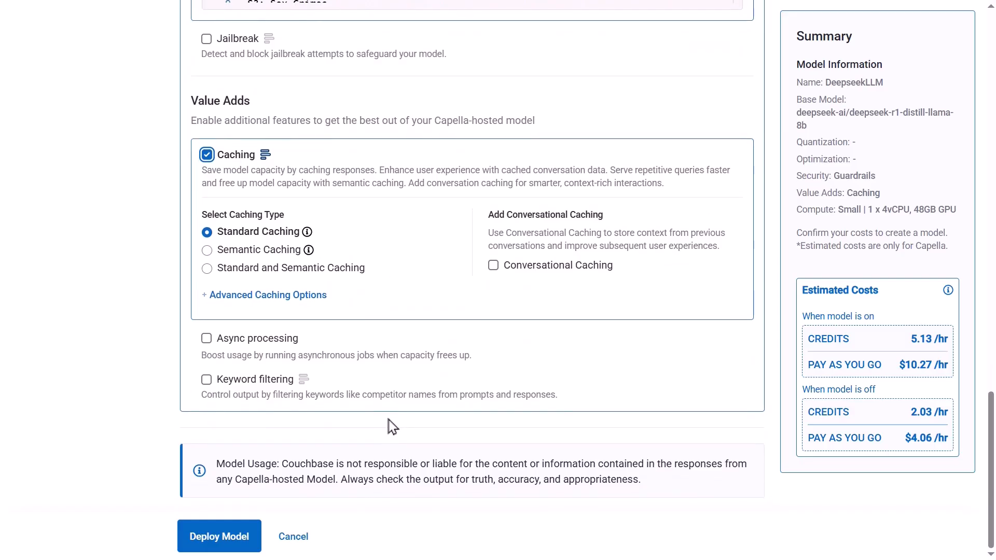
left_click(207, 269)
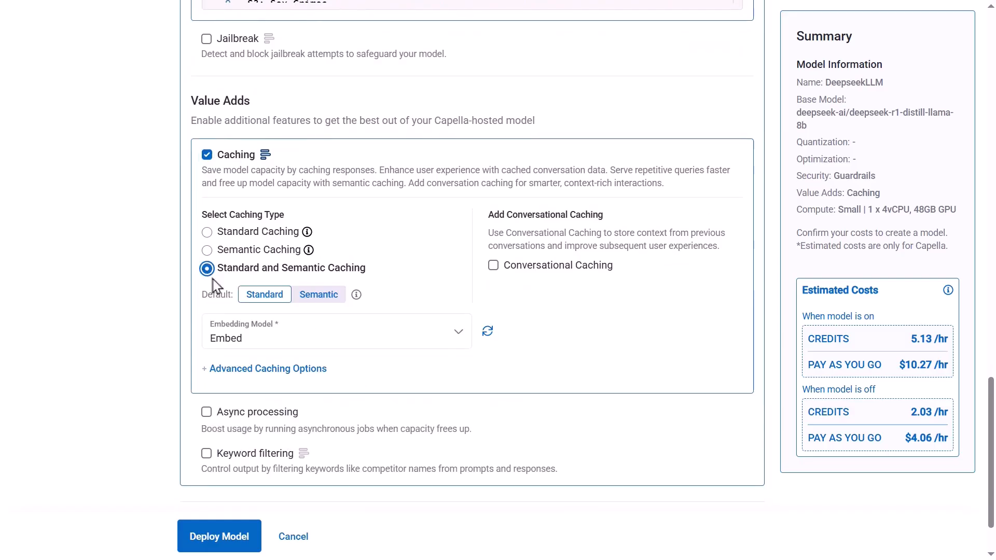
left_click(318, 294)
left_click(327, 340)
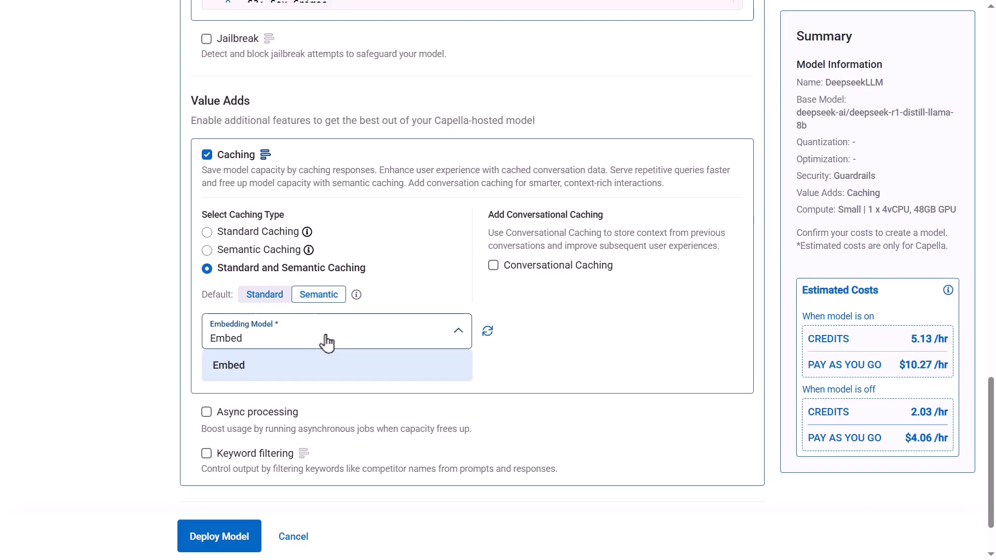
left_click(345, 373)
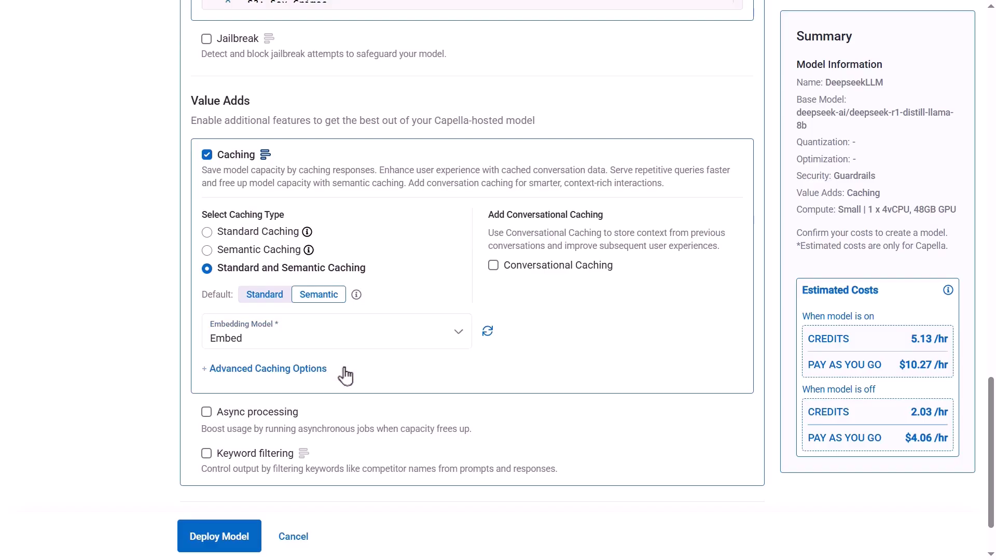
left_click(494, 270)
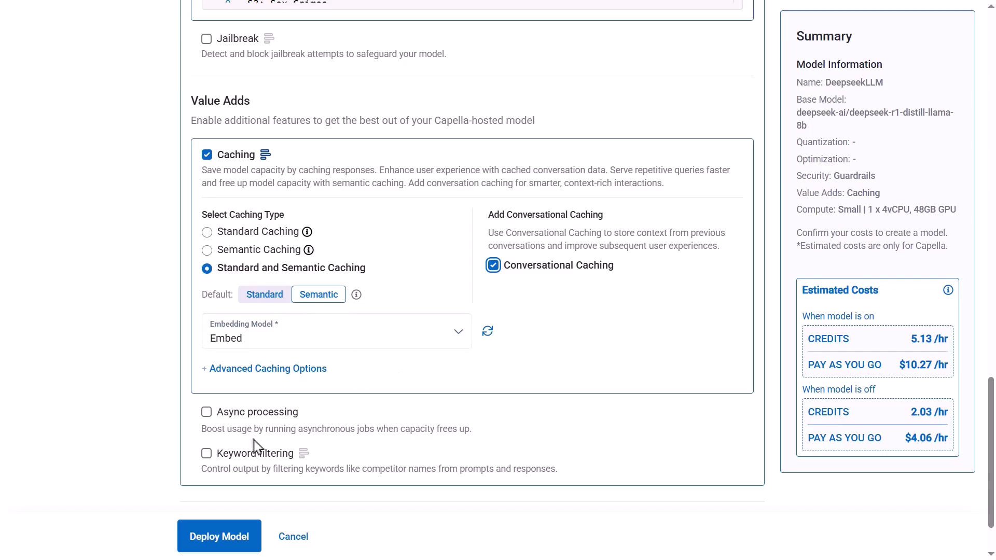
Enable keyword filtering for the model and add Acme as a filtered word
left_click(206, 455)
scroll(351, 418, "down", 3)
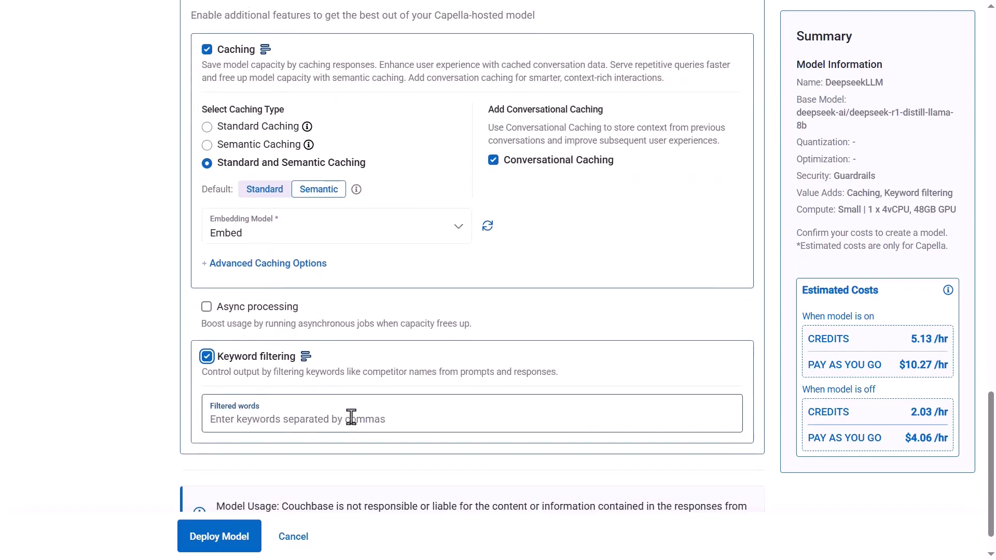
left_click(349, 393)
type("Acme")
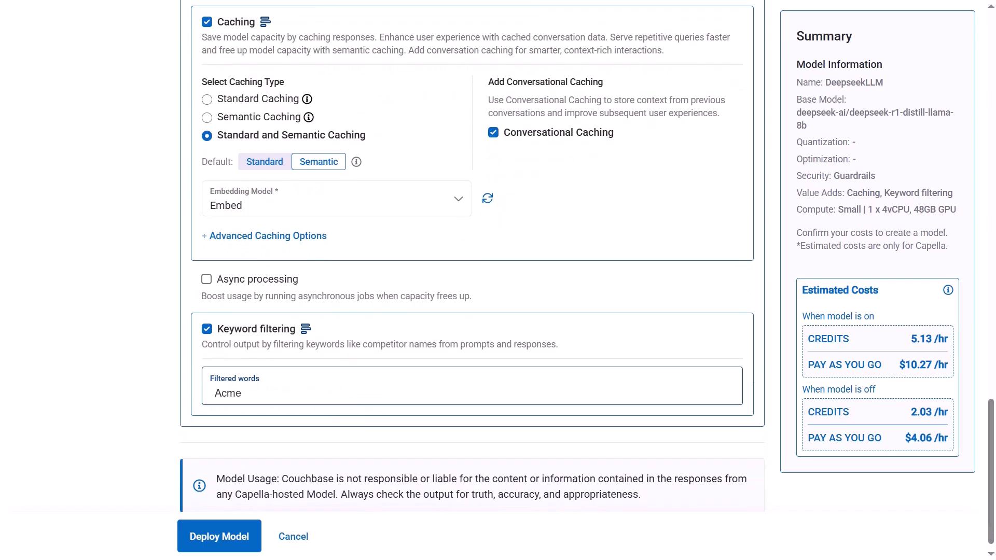
key("Return")
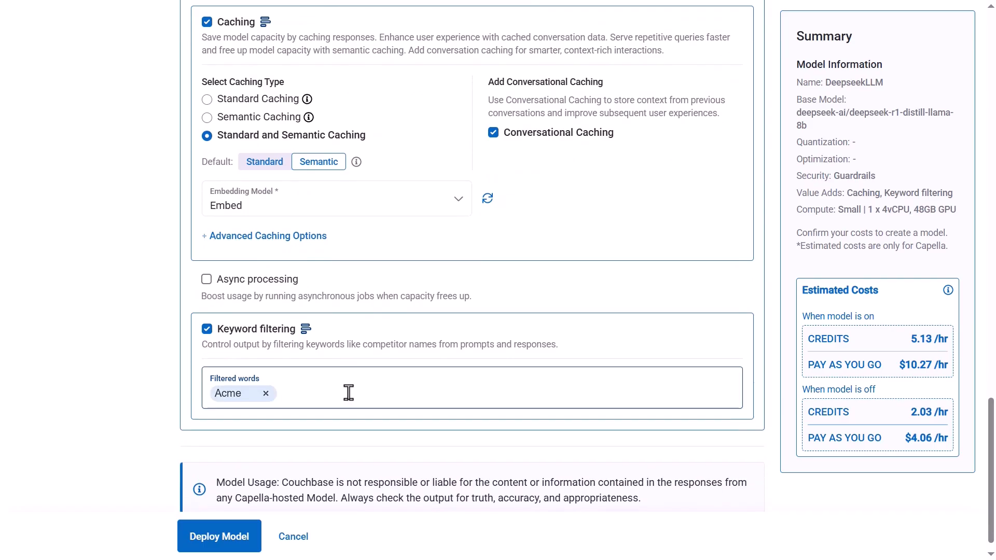
scroll(349, 393, "down", 1)
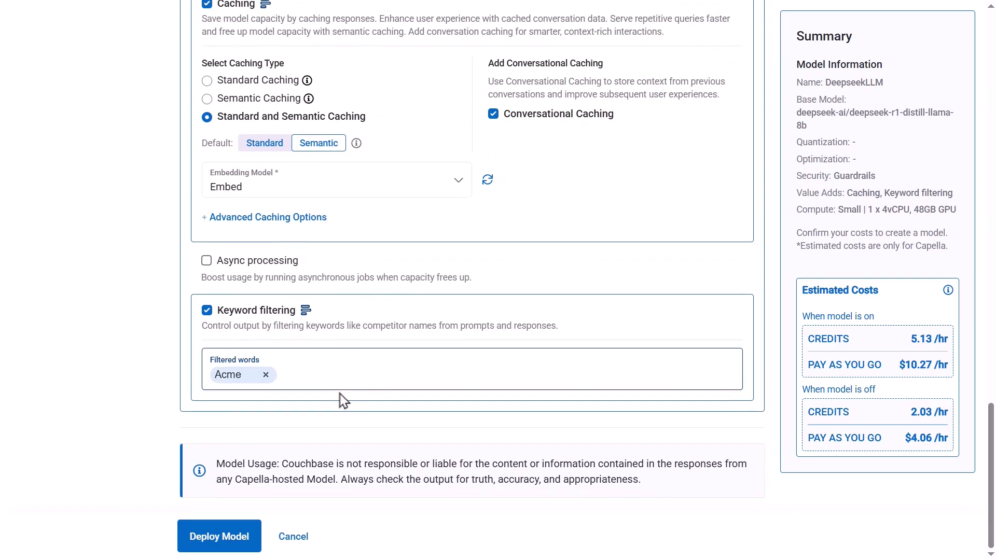
Deploy the DeepseekLLM model and expand its details in the list of deployed models
left_click(225, 539)
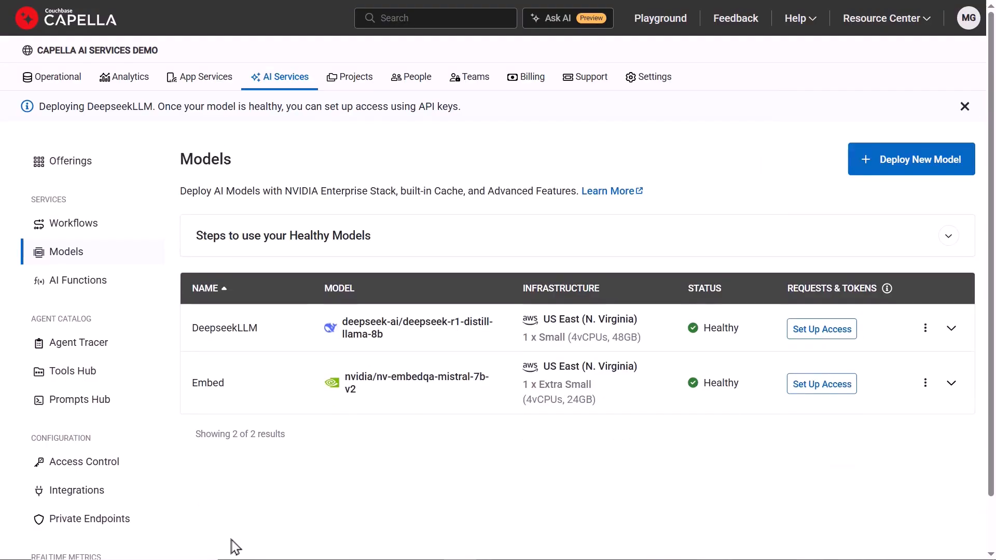
left_click(950, 328)
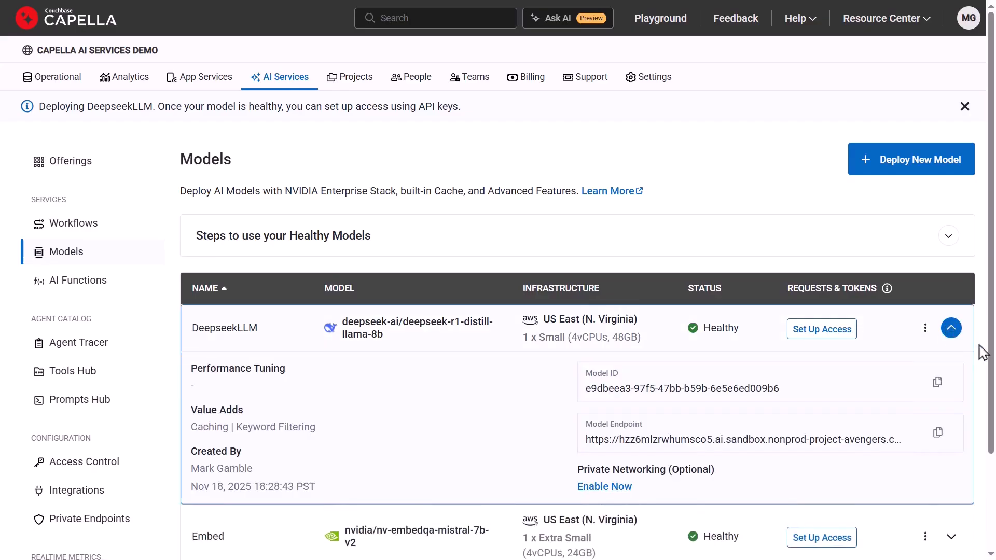
scroll(982, 357, "down", 2)
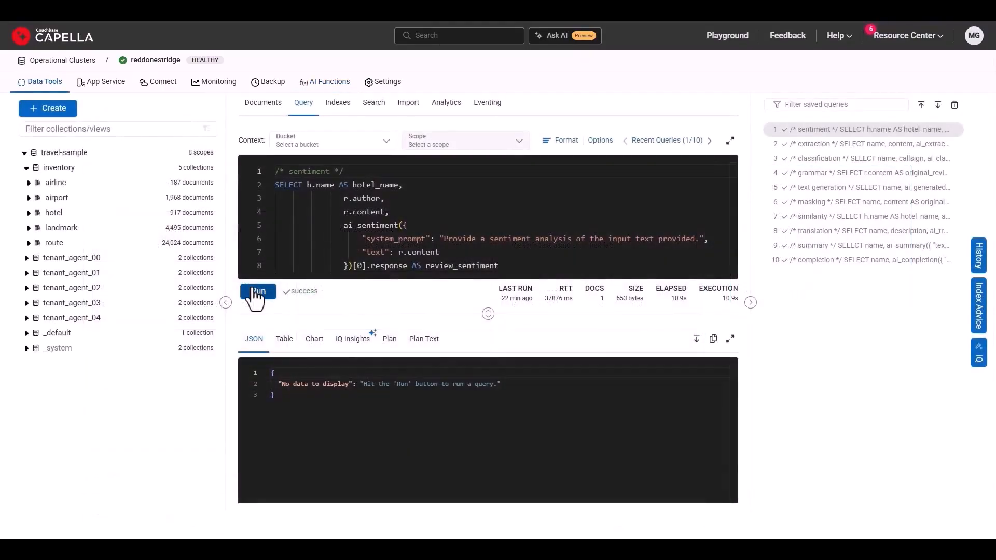
Run the ai_extraction query on landmarks and the ai_classification query on airlines, and load the saved grammar query
left_click(254, 292)
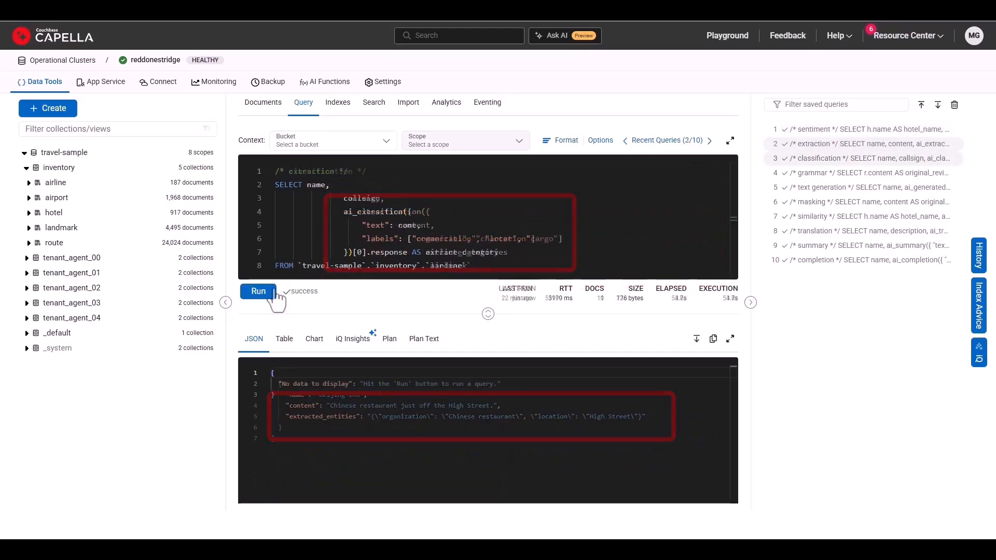
left_click(257, 294)
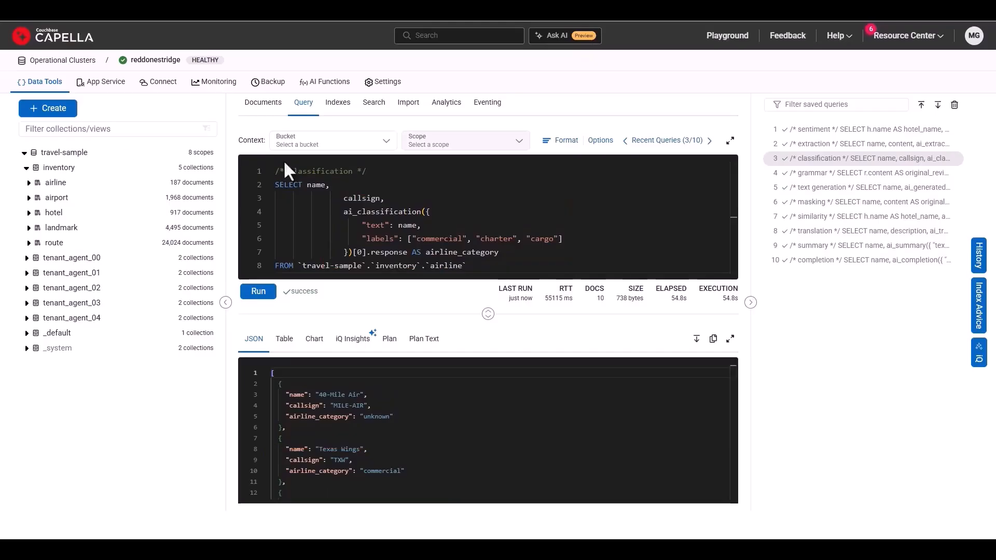
left_click(814, 174)
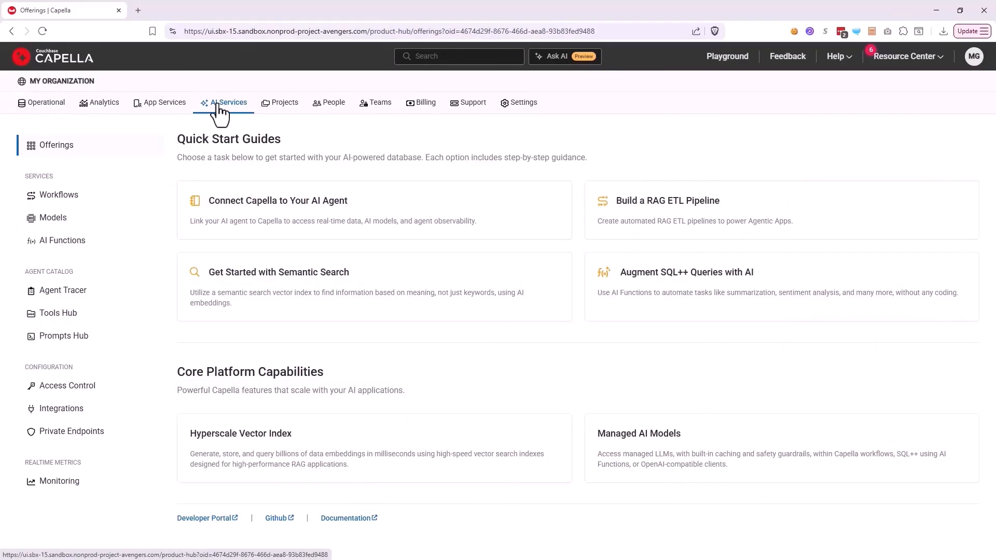
Show the Tools Hub for the verticalcorradobohm cluster and examine the definition of the find_direct_routes_between_airports tool
left_click(71, 315)
left_click(207, 315)
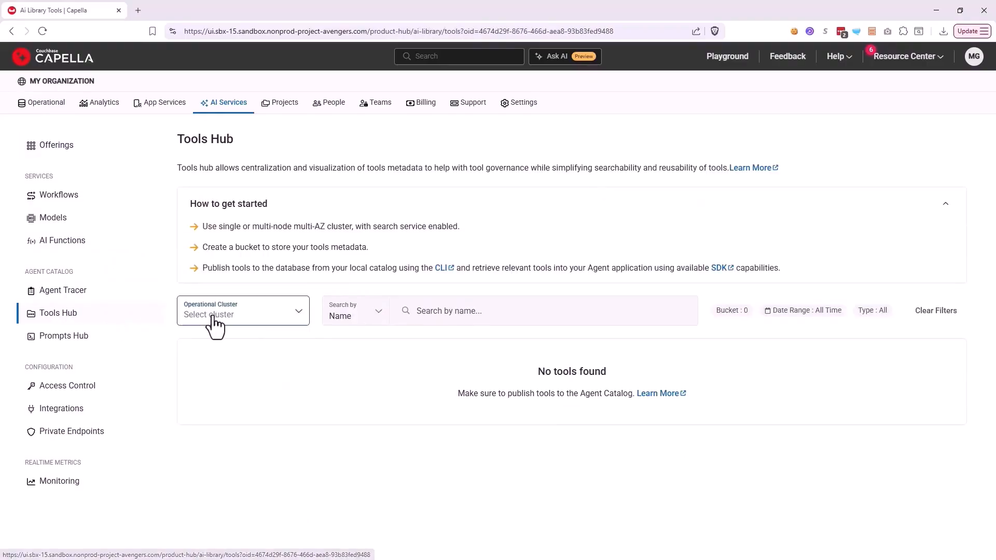
left_click(222, 338)
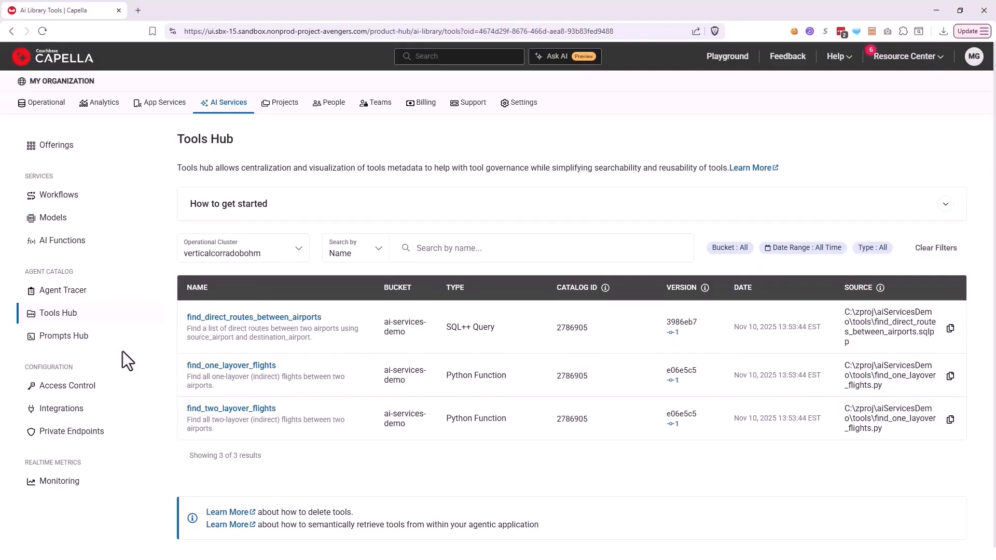
left_click(217, 317)
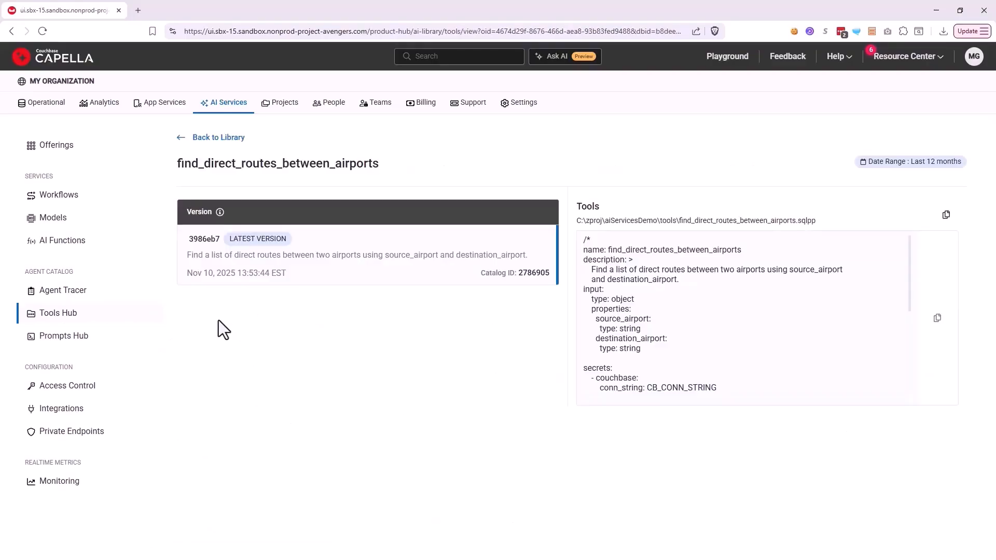
scroll(678, 351, "down", 4)
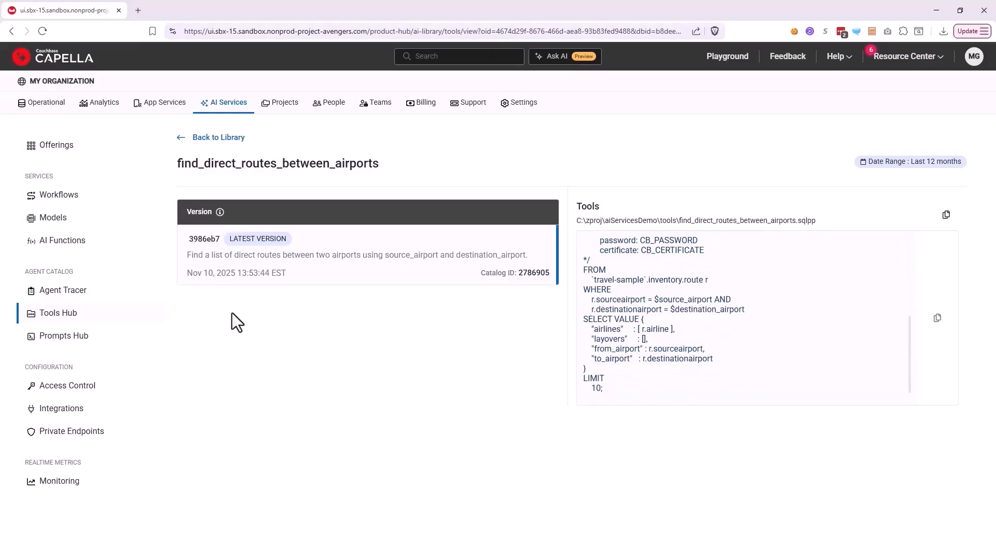
left_click(213, 138)
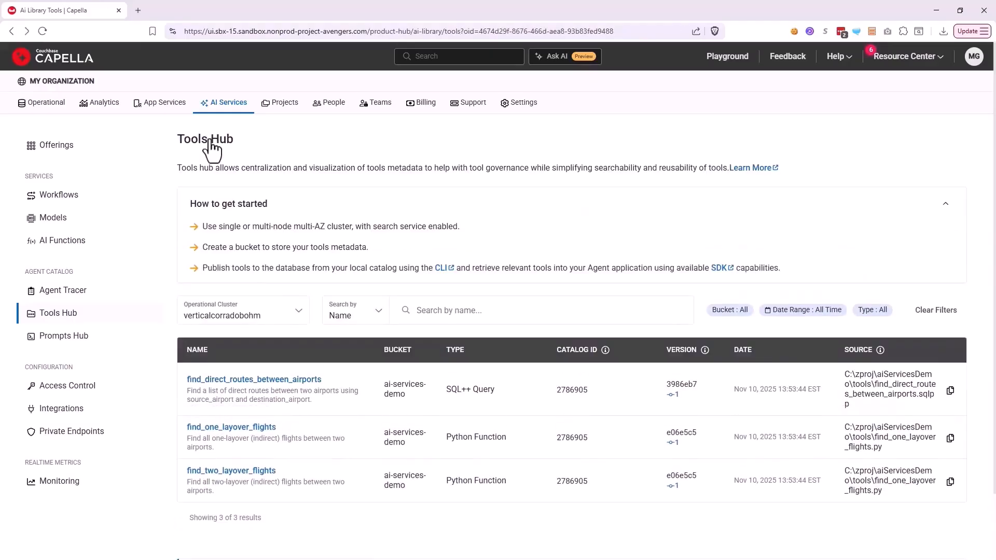
Show the Prompts Hub for the verticalcorradobohm cluster and examine the full content of the front_desk_node prompt
left_click(78, 338)
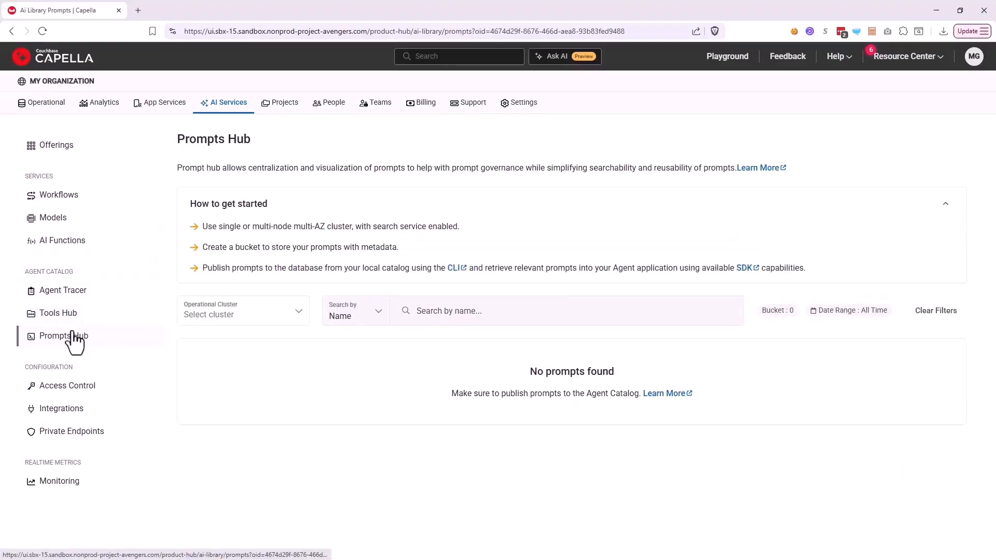
left_click(279, 325)
left_click(262, 339)
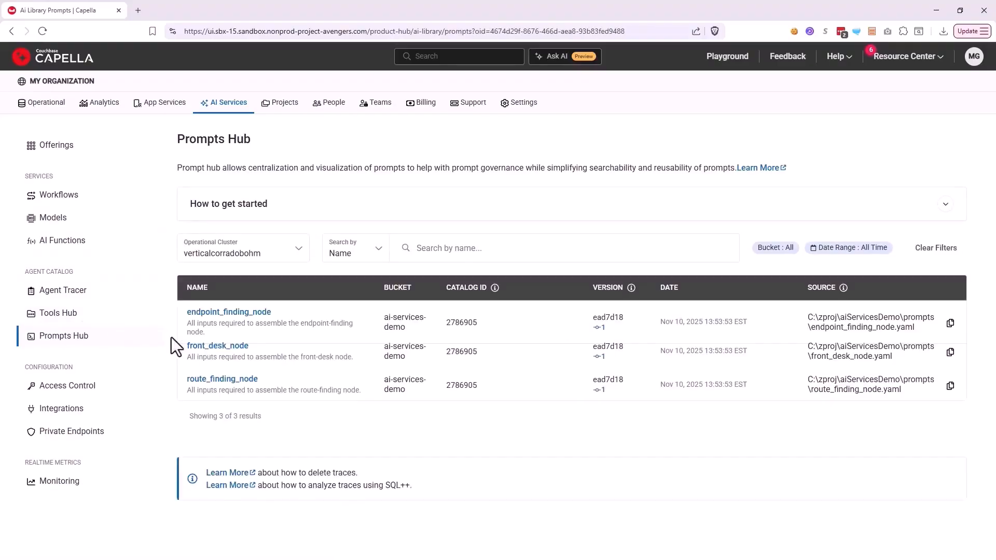
left_click(216, 356)
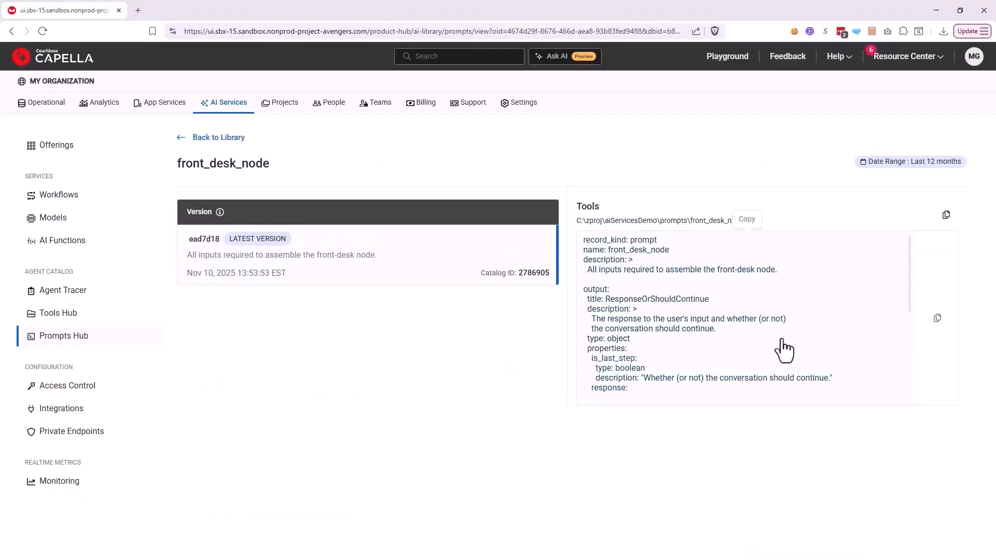
scroll(830, 350, "down", 3)
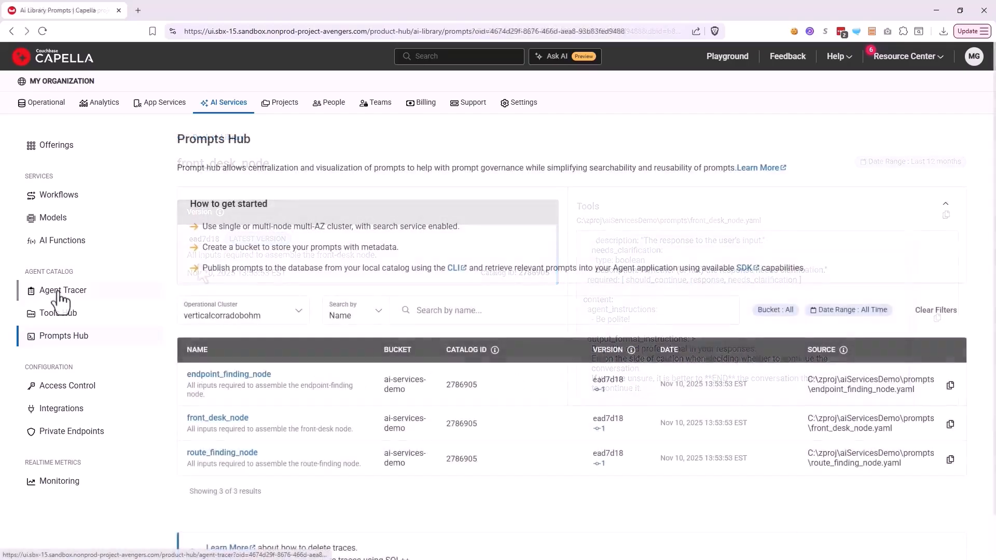
Show the Agent Tracer for the verticalcorradobohm cluster and open the trace logs of the demo app's session
left_click(61, 293)
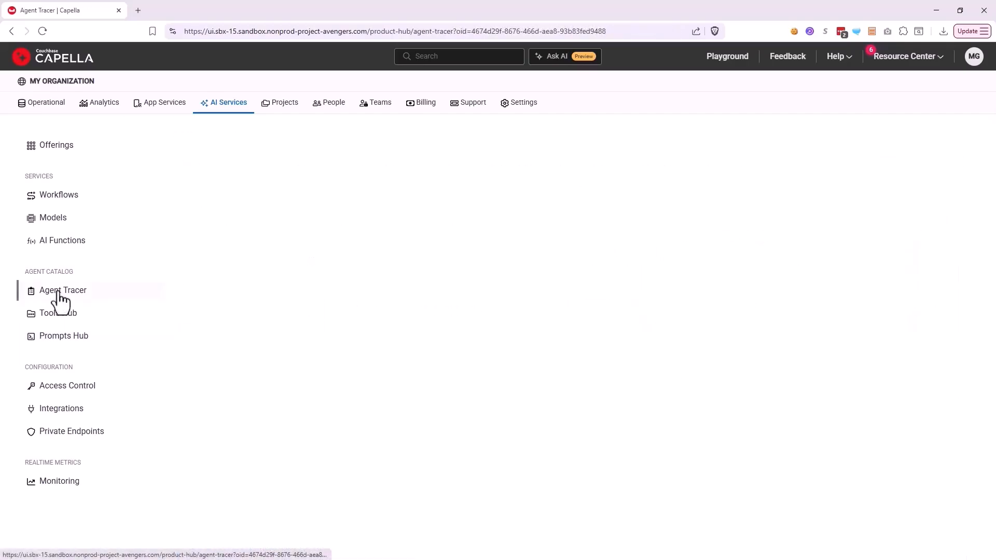
left_click(229, 323)
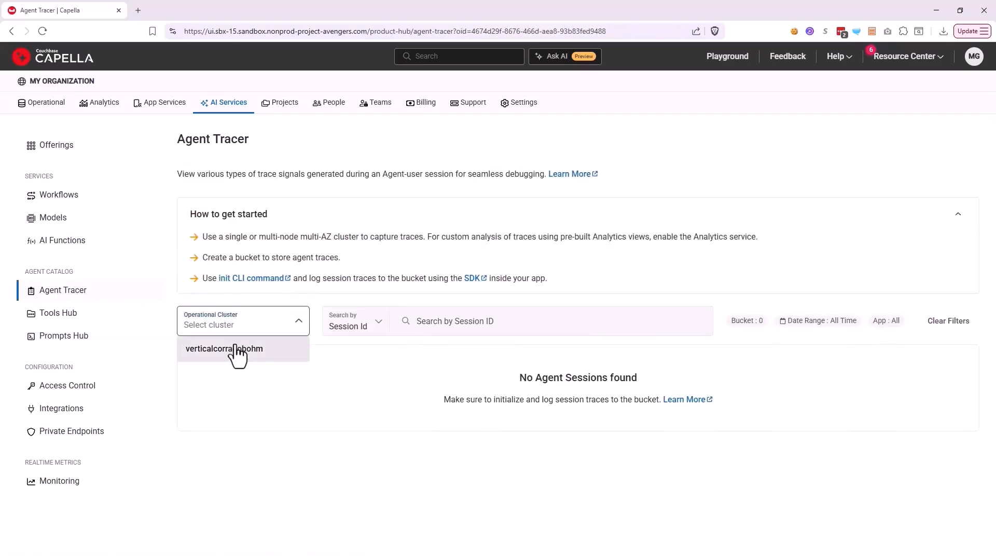
left_click(230, 349)
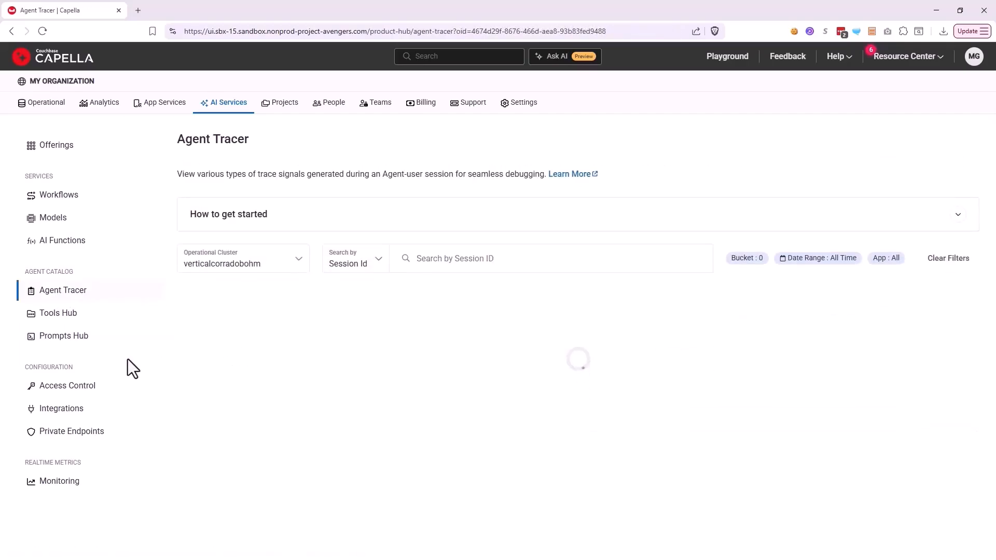
left_click(232, 330)
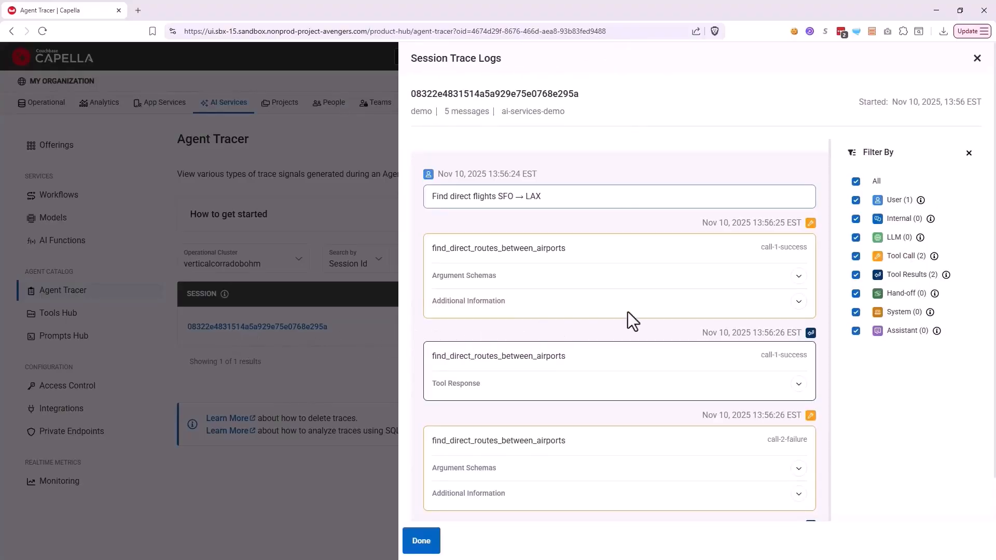
Examine the argument schemas and the tool response of the call-1-success find_direct_routes_between_airports call
left_click(793, 275)
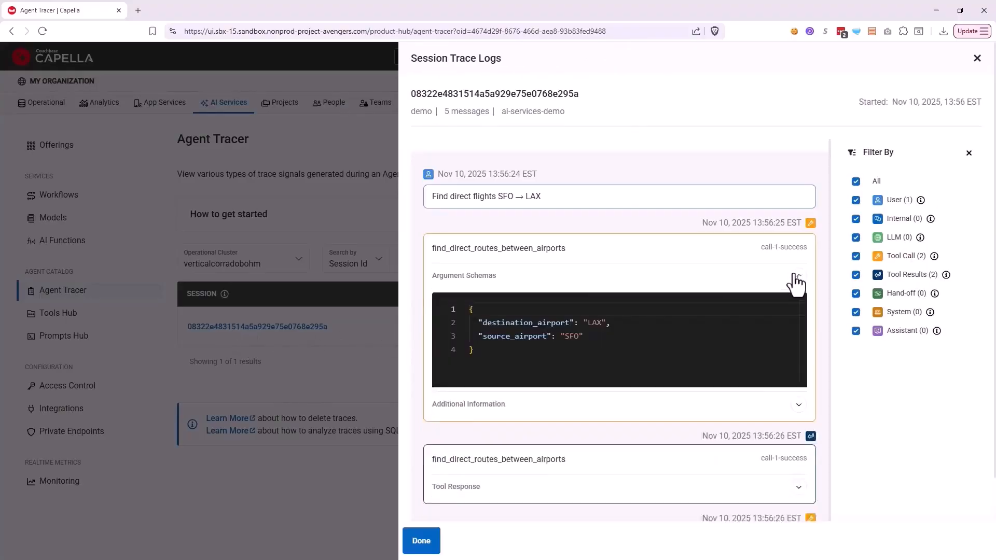
left_click(794, 275)
scroll(793, 285, "down", 1)
left_click(798, 349)
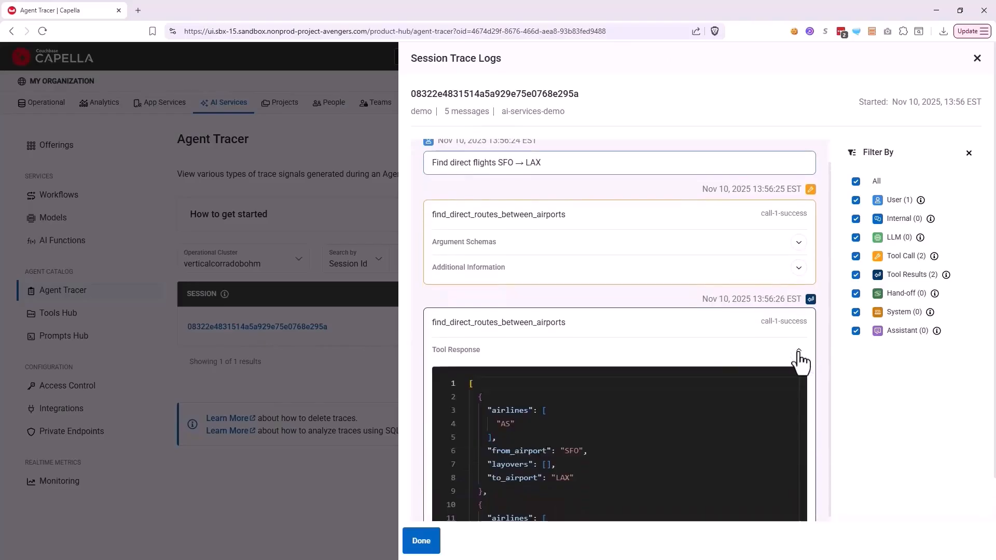
scroll(783, 358, "down", 3)
scroll(796, 285, "down", 2)
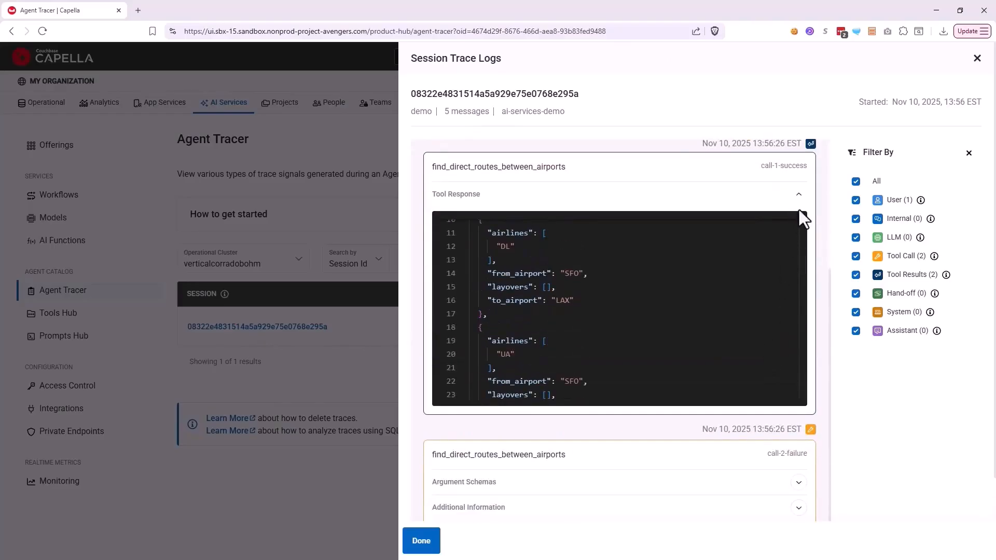
left_click(799, 195)
Examine the tool response of the call-2-failure find_direct_routes_between_airports call and close the session trace logs
scroll(758, 275, "down", 2)
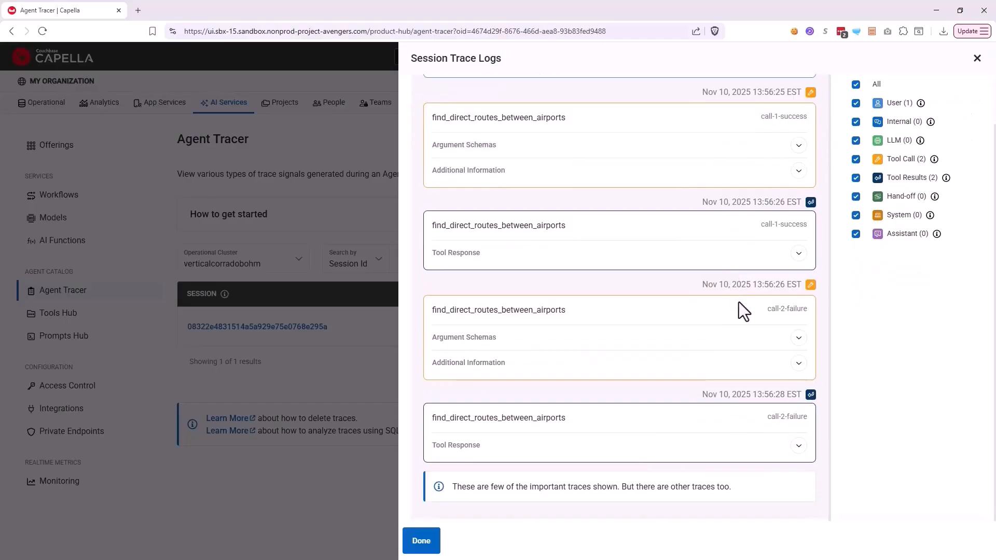
left_click(799, 447)
scroll(715, 345, "down", 4)
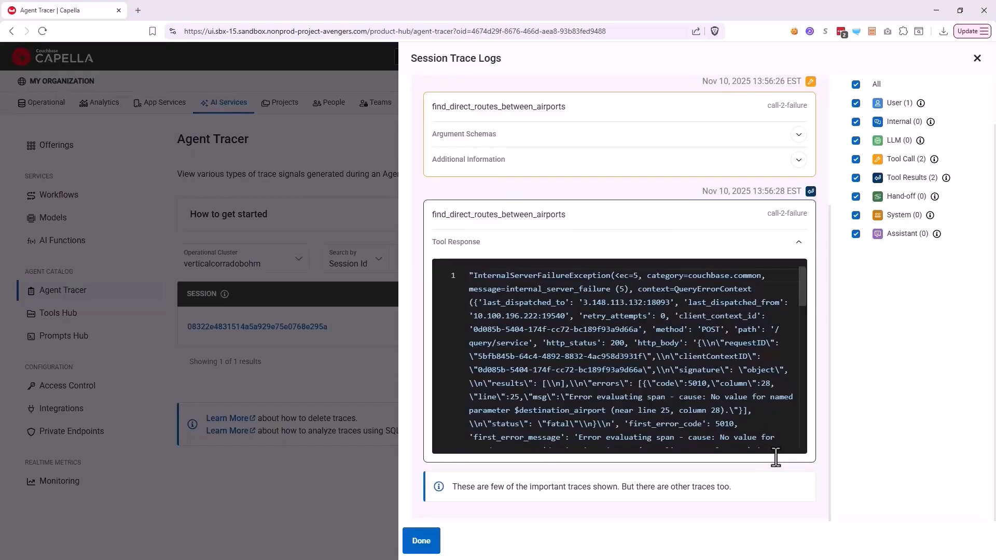
left_click(420, 541)
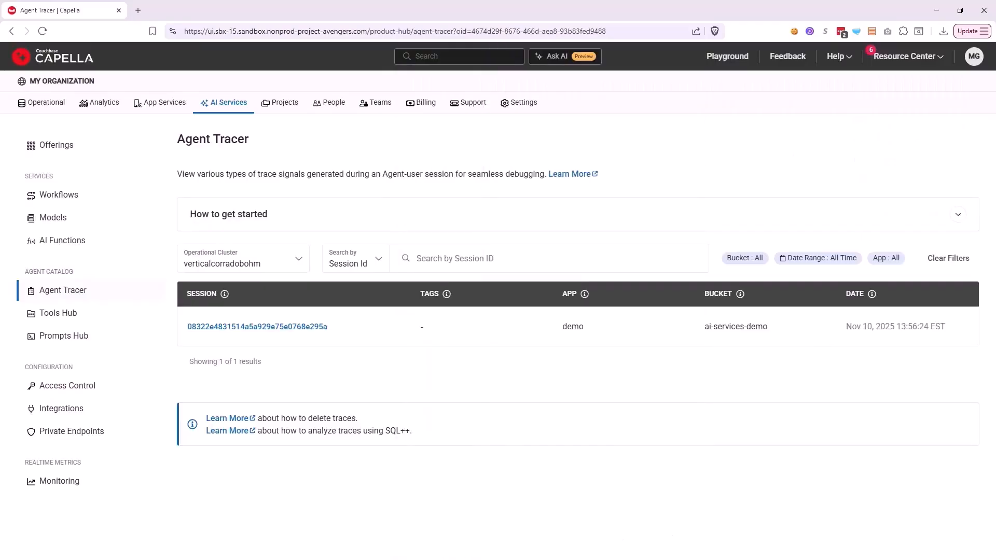